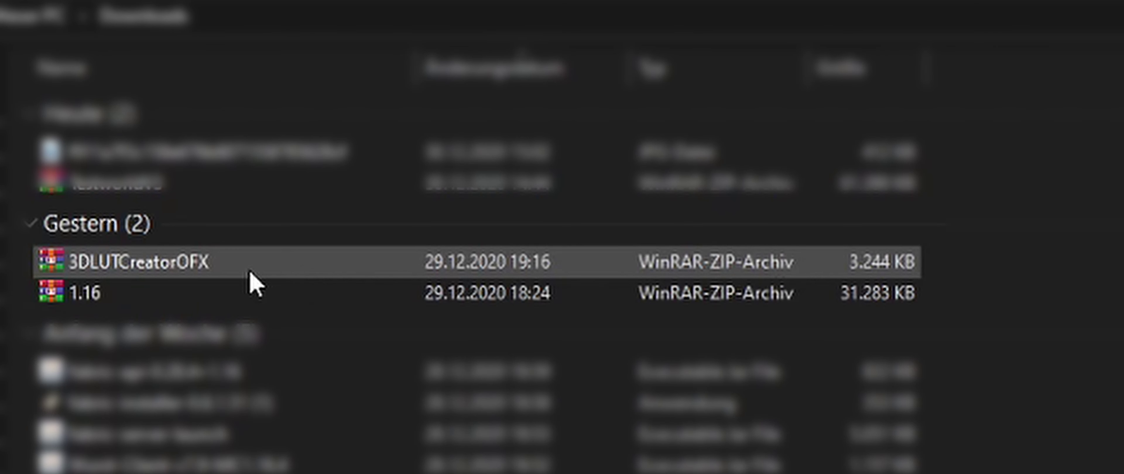
- Copy the 3DLUTCreatorOFX archive and navigate to C:\Programme\Common Files\OFX\Plugins
click(210, 261)
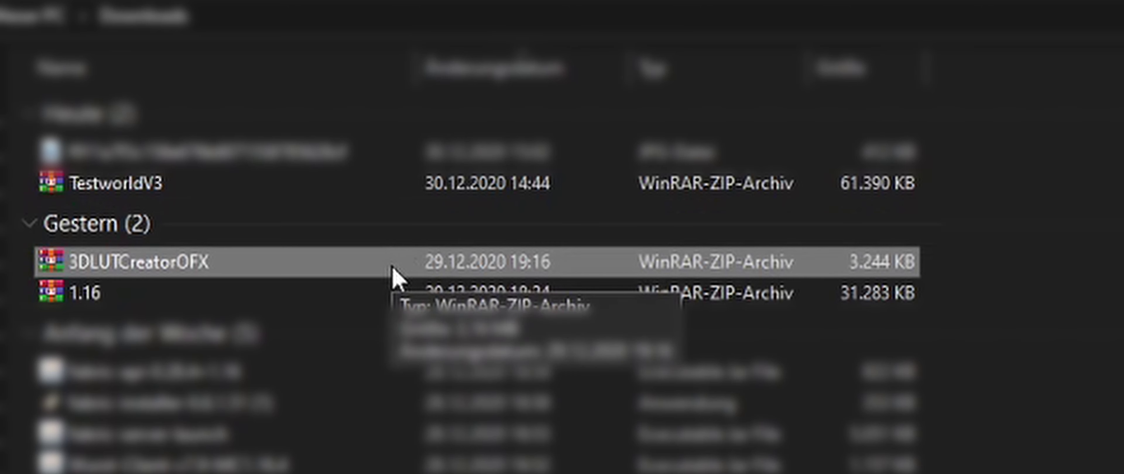
right_click(355, 265)
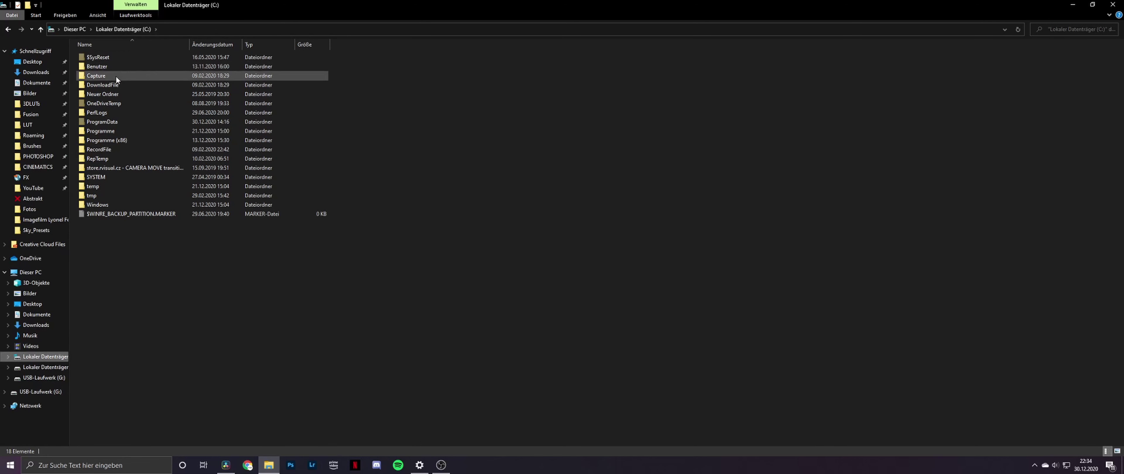
double_click(119, 134)
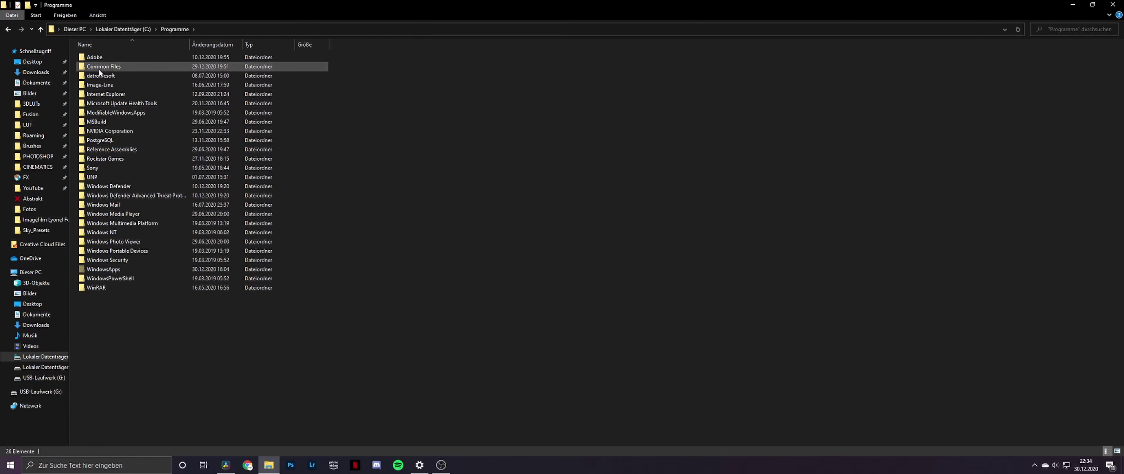
double_click(115, 67)
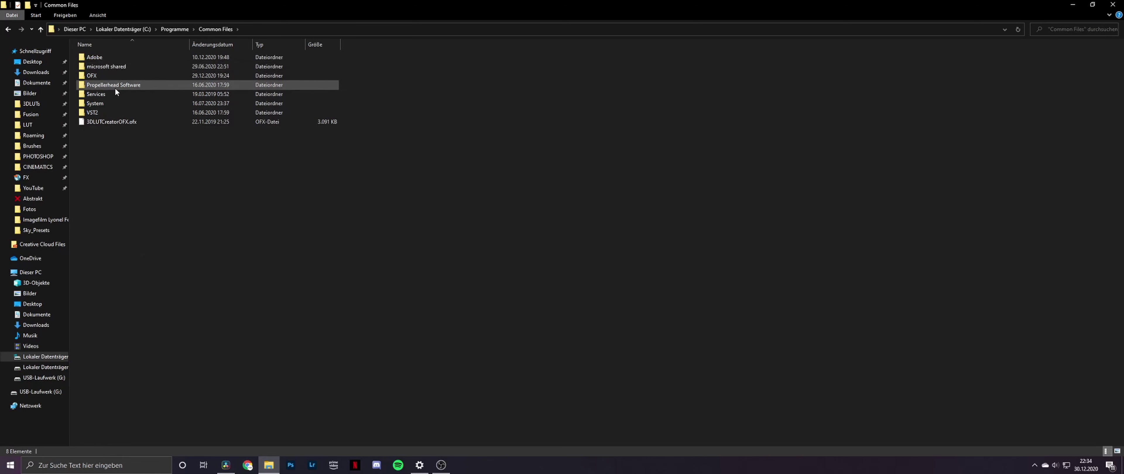
double_click(110, 78)
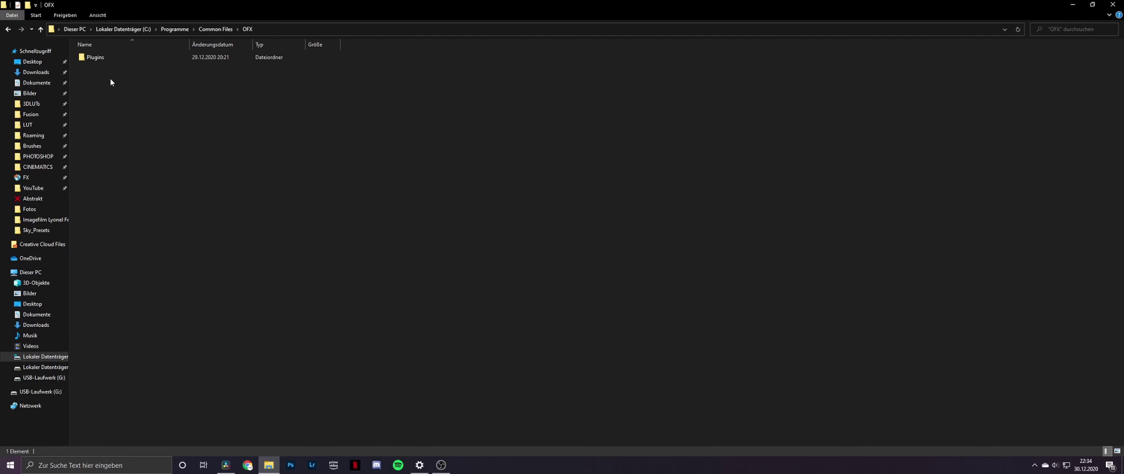
double_click(110, 58)
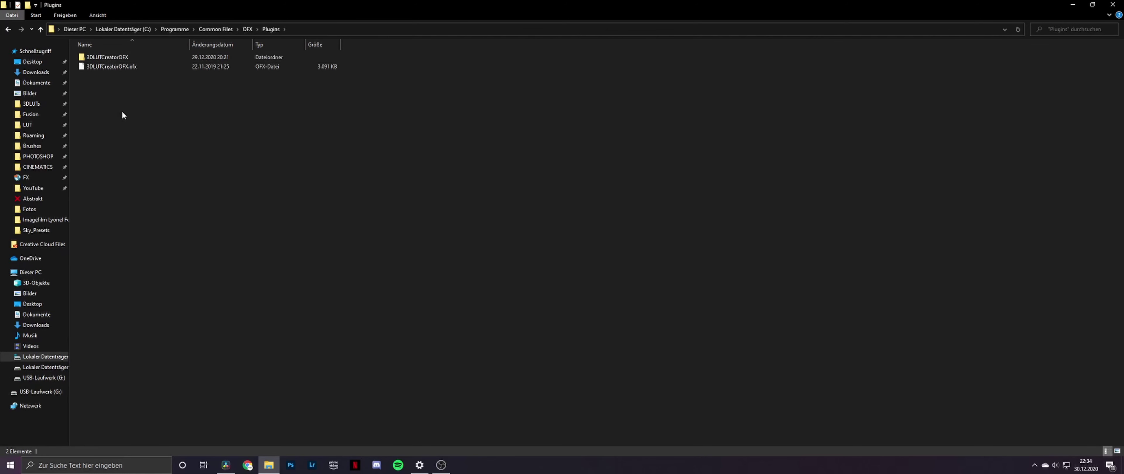
- Paste the 3DLUTCreatorOFX archive into Plugins, granting administrator permission
key(ctrl+v)
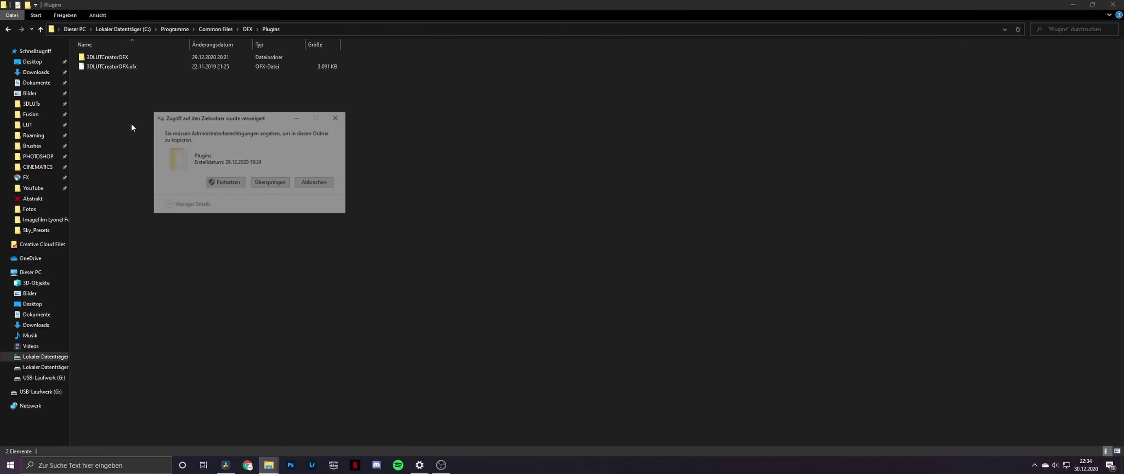
click(217, 183)
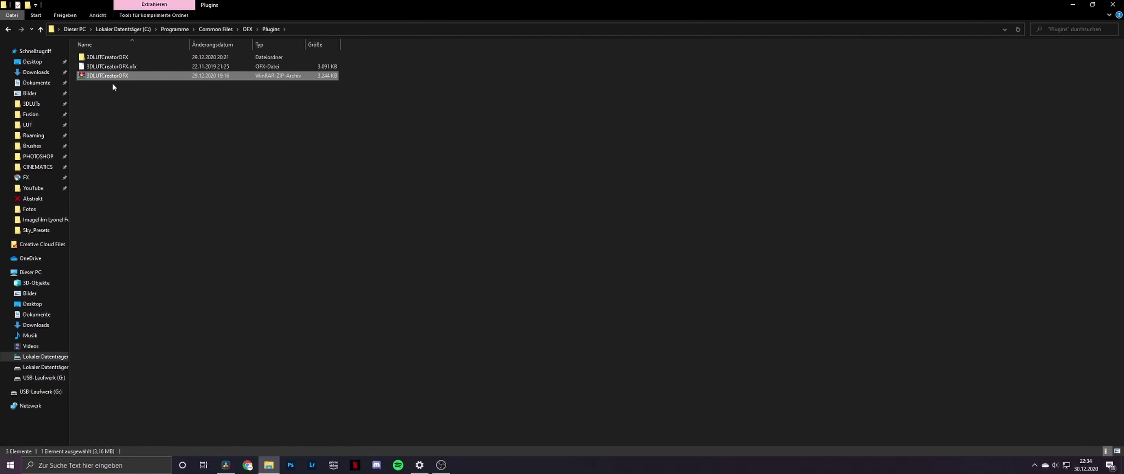
click(295, 94)
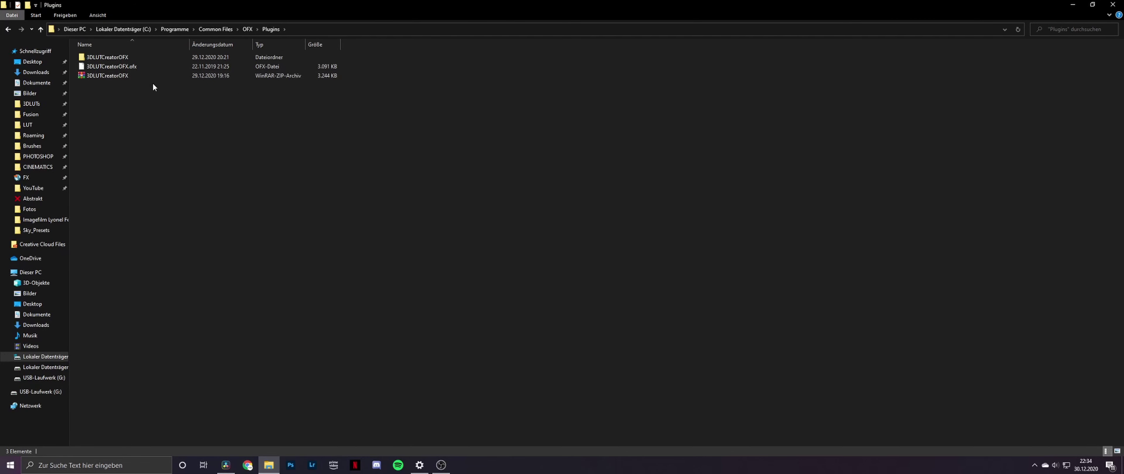
- Extract the archive in the Plugins folder with Hier entpacken
right_click(231, 78)
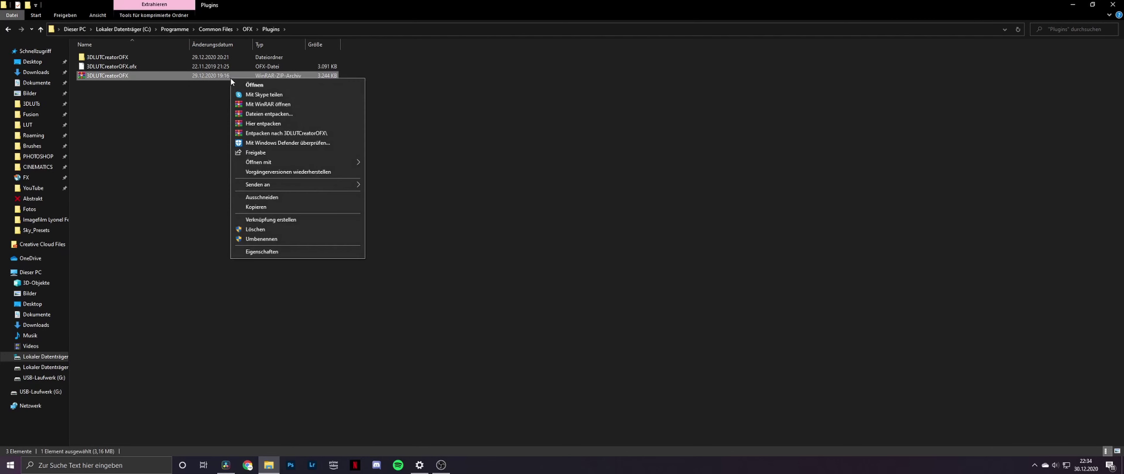
click(271, 125)
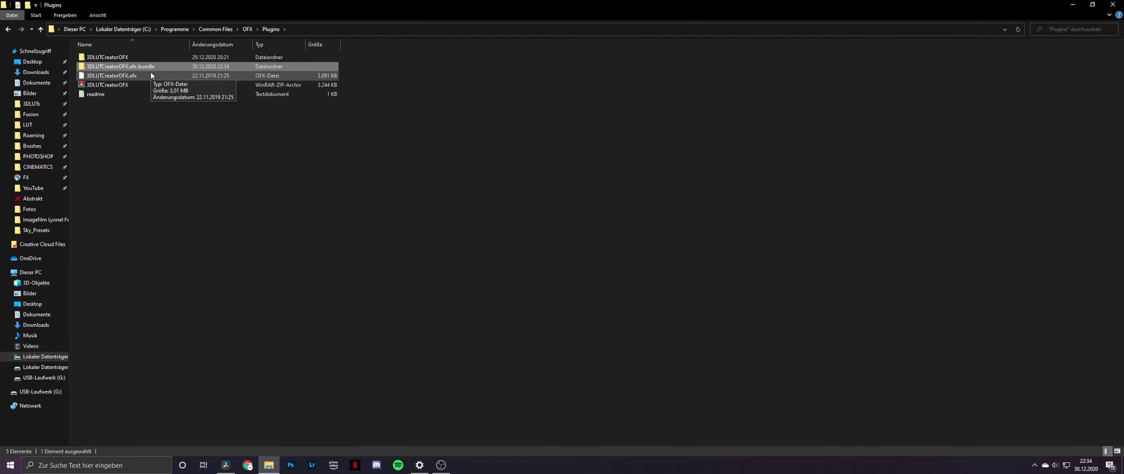
click(150, 83)
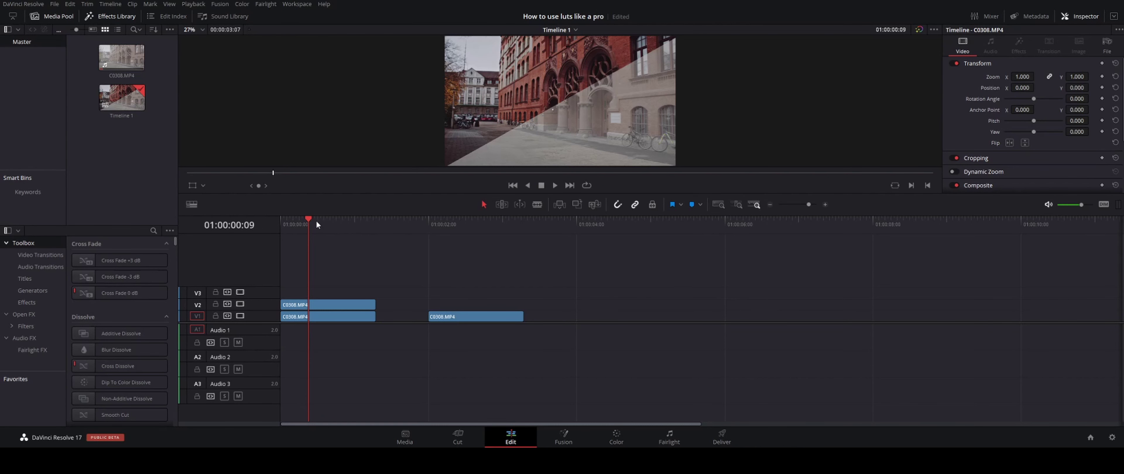
- Scrub the playhead to 01:00:02:10 on the second C0308.MP4 clip in V1
drag(311, 221, 298, 221)
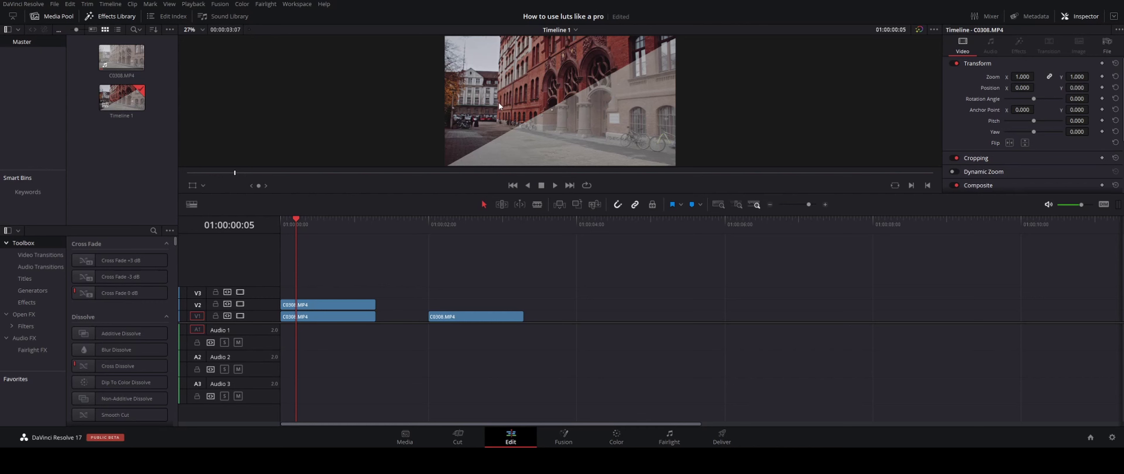
drag(443, 219, 421, 229)
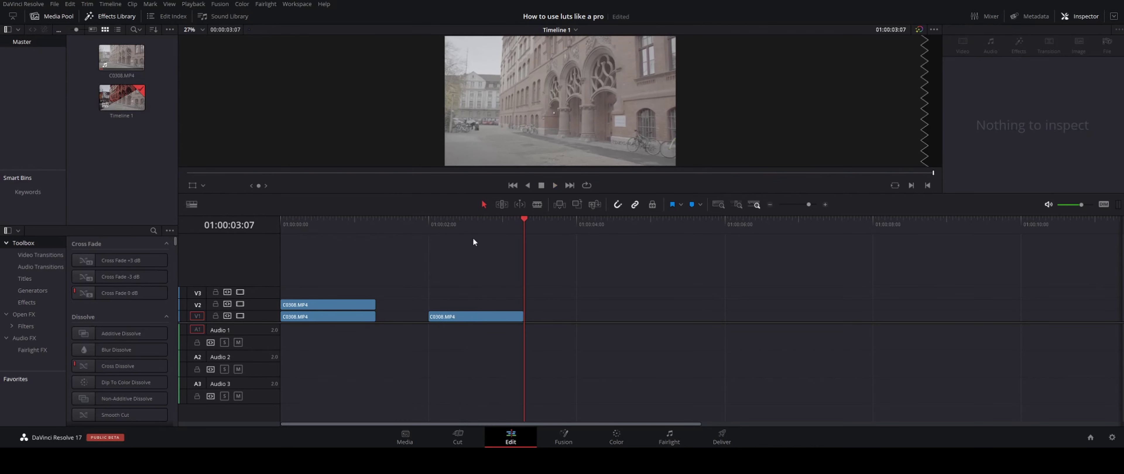
drag(444, 225, 459, 236)
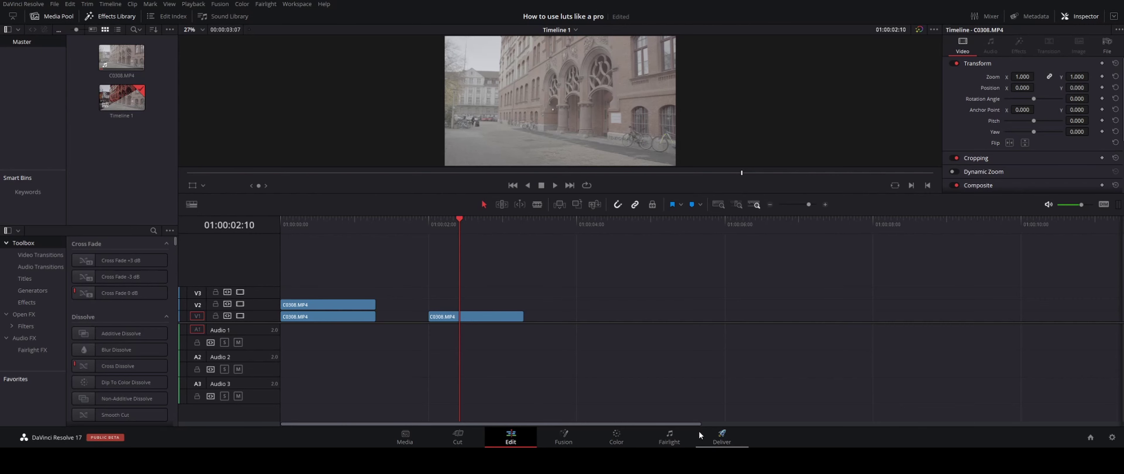
- On the Color page, show the Cine 4 LUTs from the Fabio Schack Lut Pack
click(616, 443)
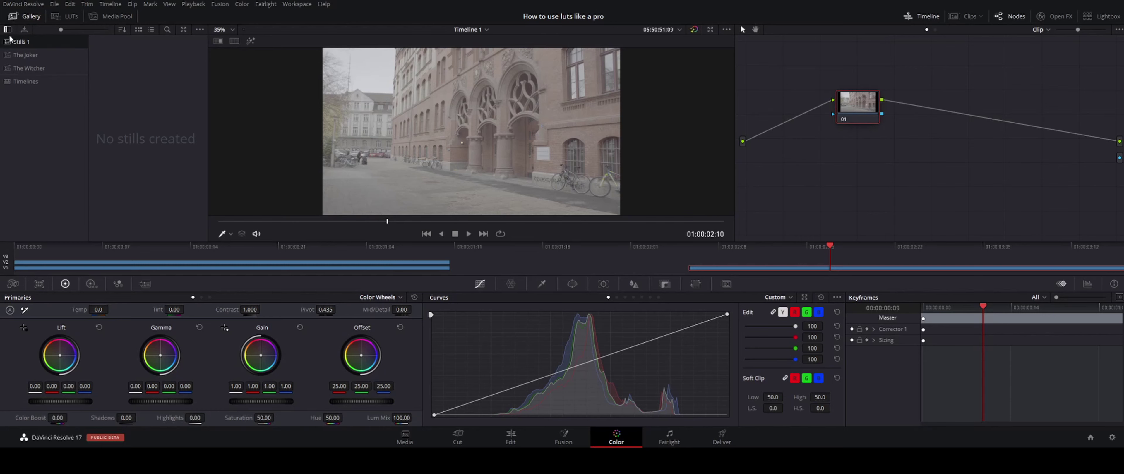
click(66, 17)
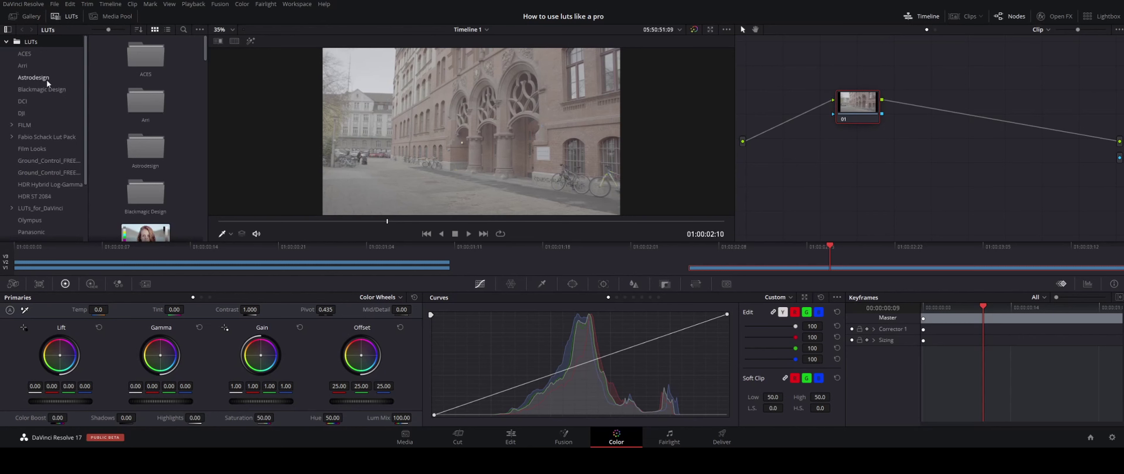
click(12, 138)
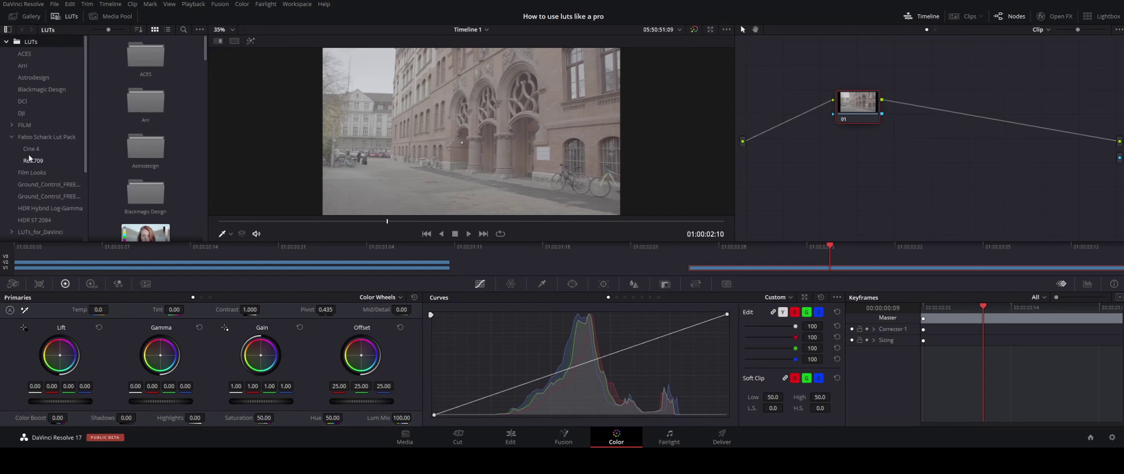
click(31, 150)
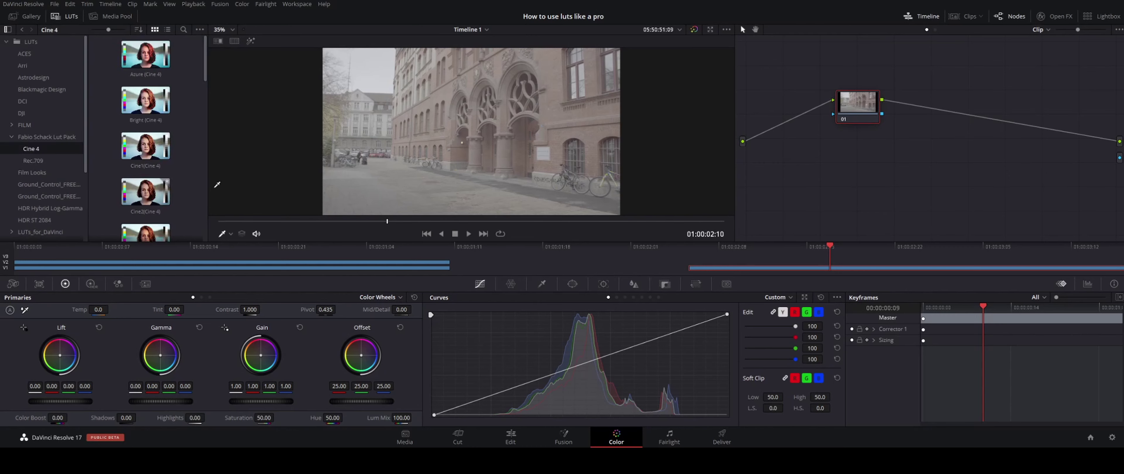
- Scroll through the Cine 4 LUT thumbnails, then close the LUT browser
scroll(202, 180, down, 2)
scroll(201, 182, down, 3)
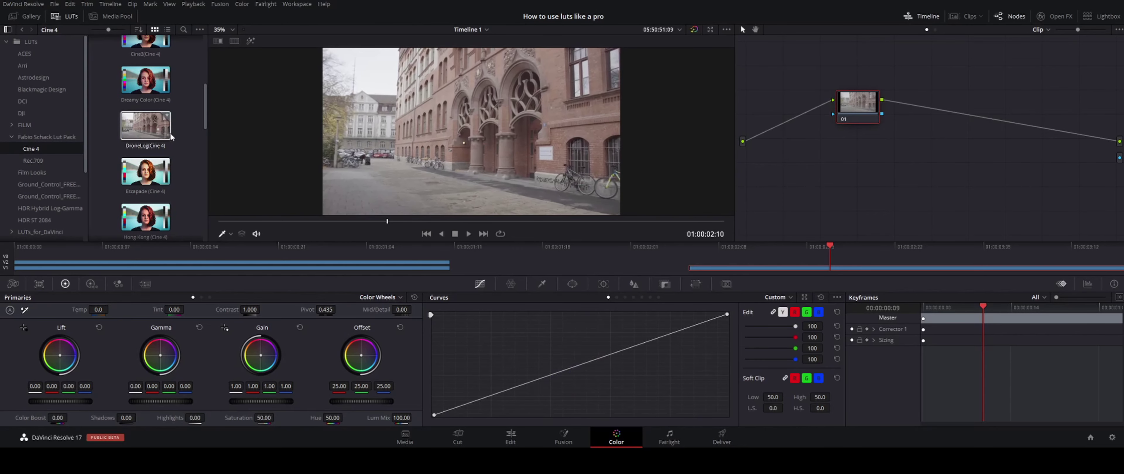
scroll(184, 161, down, 3)
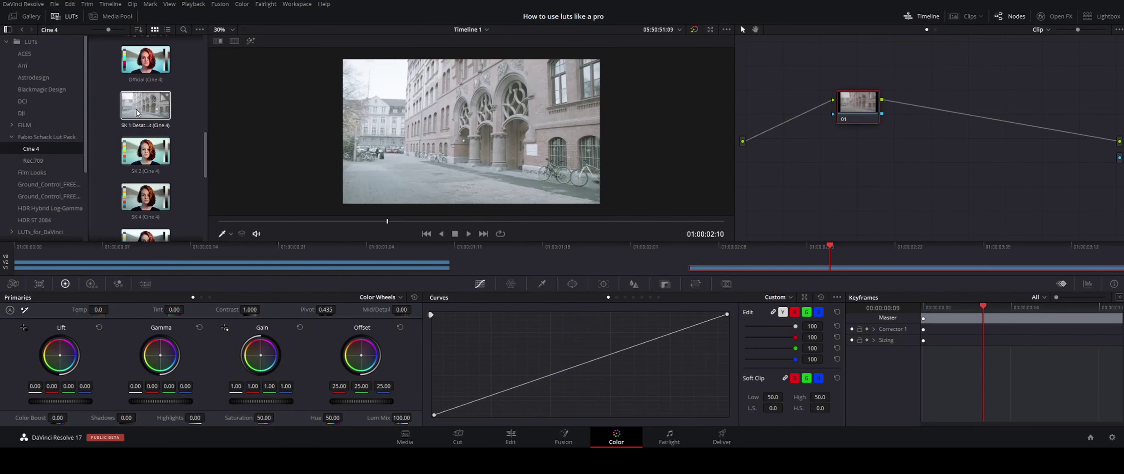
scroll(182, 112, up, 2)
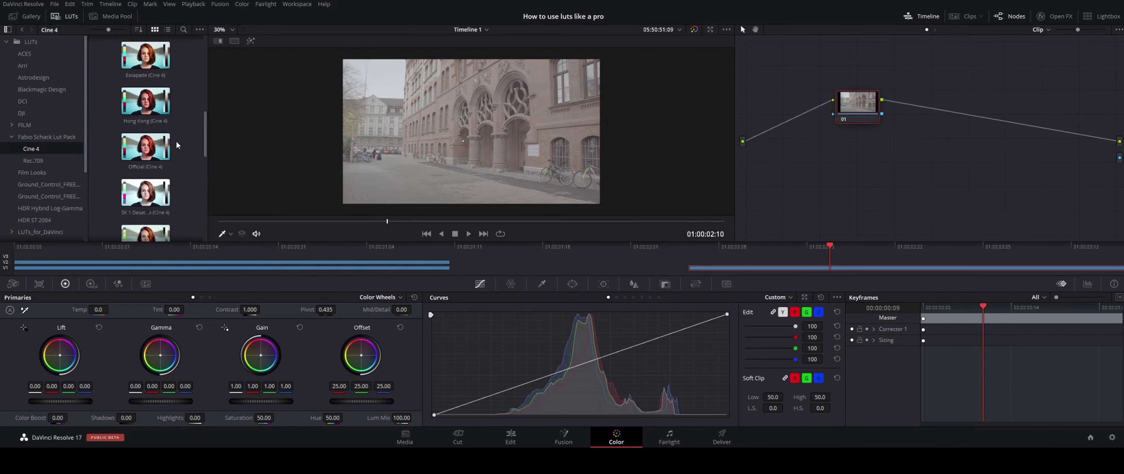
scroll(181, 156, down, 5)
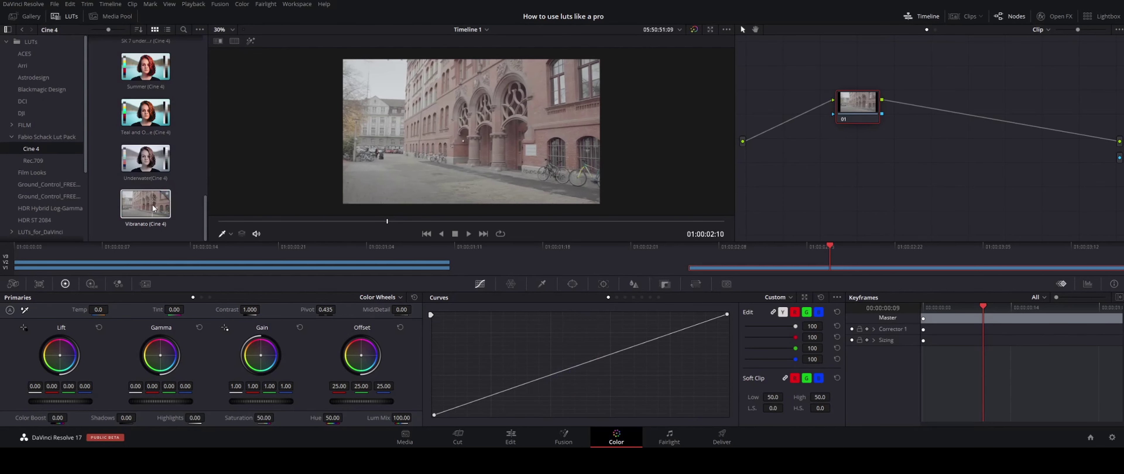
click(65, 16)
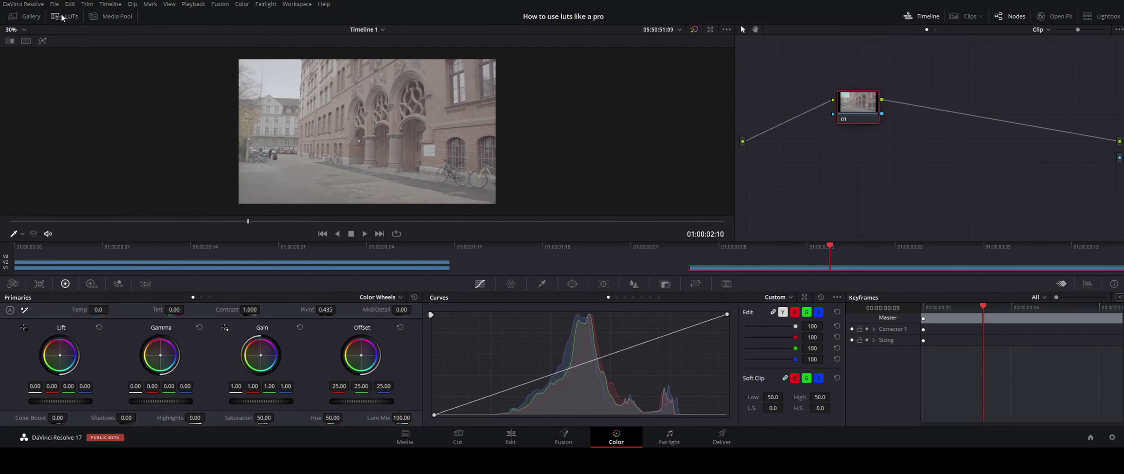
- Add serial nodes 02 and 03 after node 01 with Alt+S and select node 02
click(78, 17)
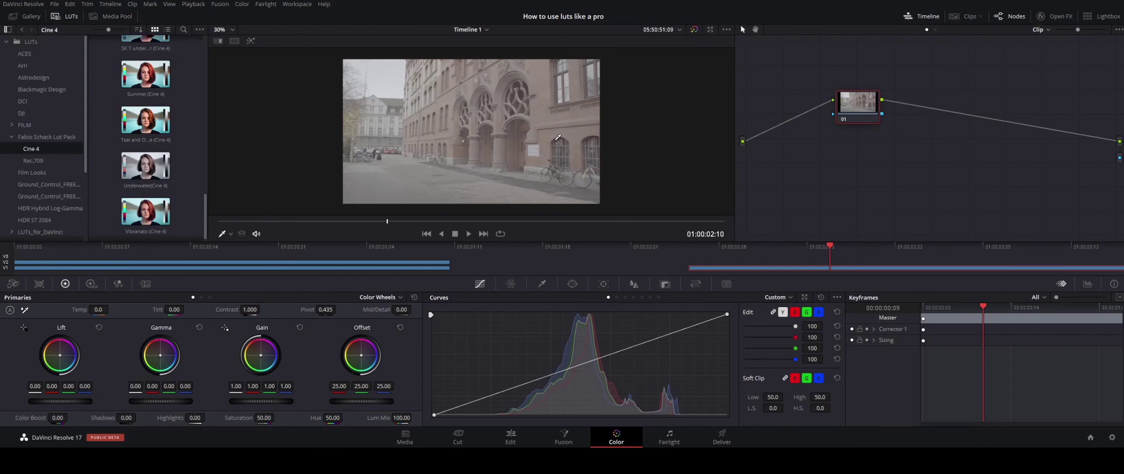
click(1015, 19)
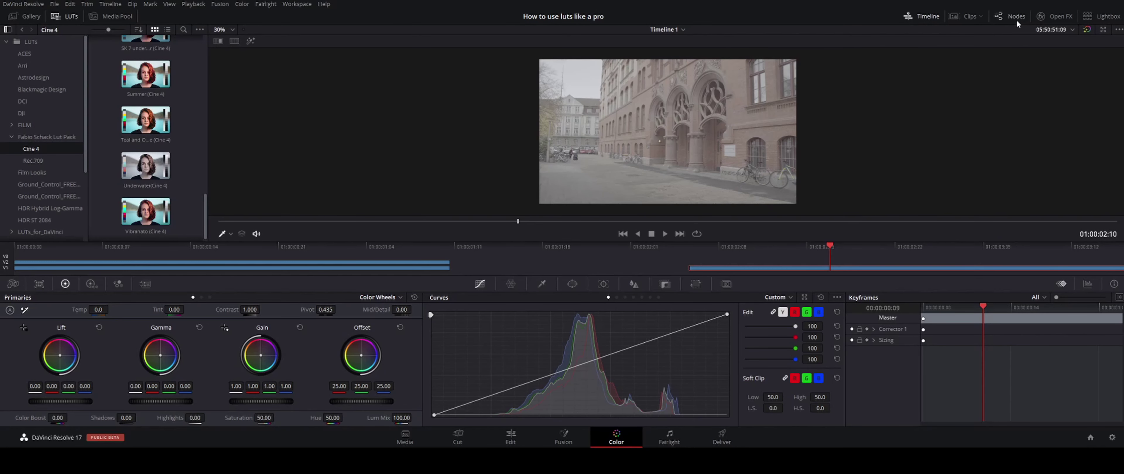
click(1015, 20)
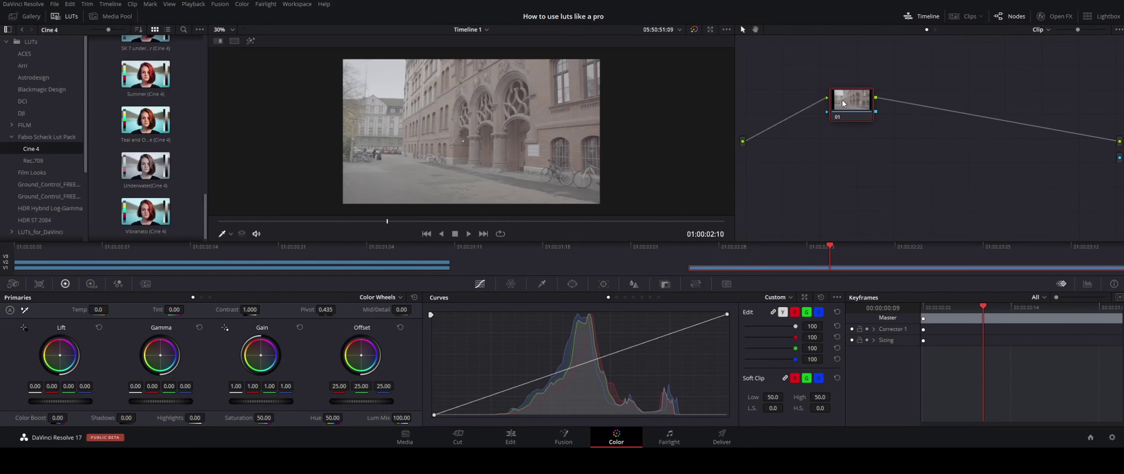
key(alt+s)
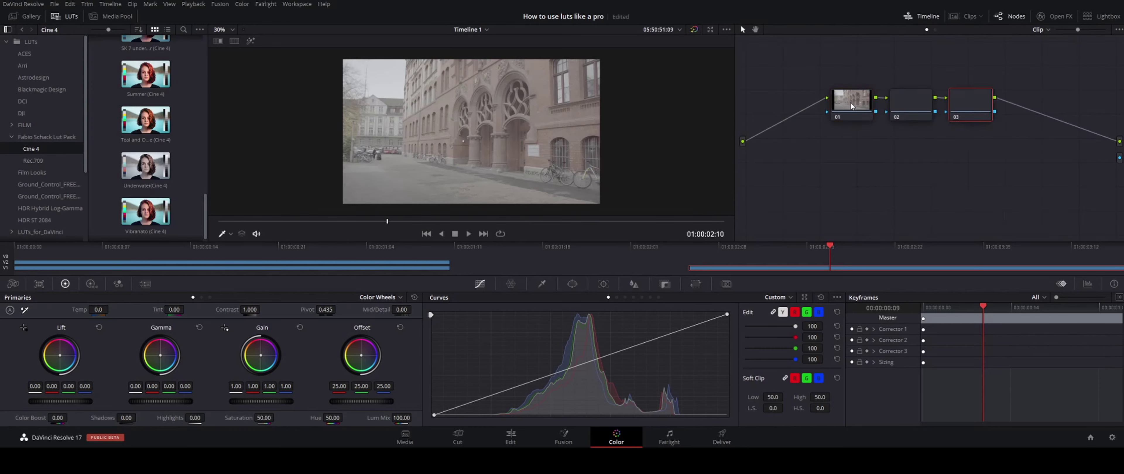
key(alt+s)
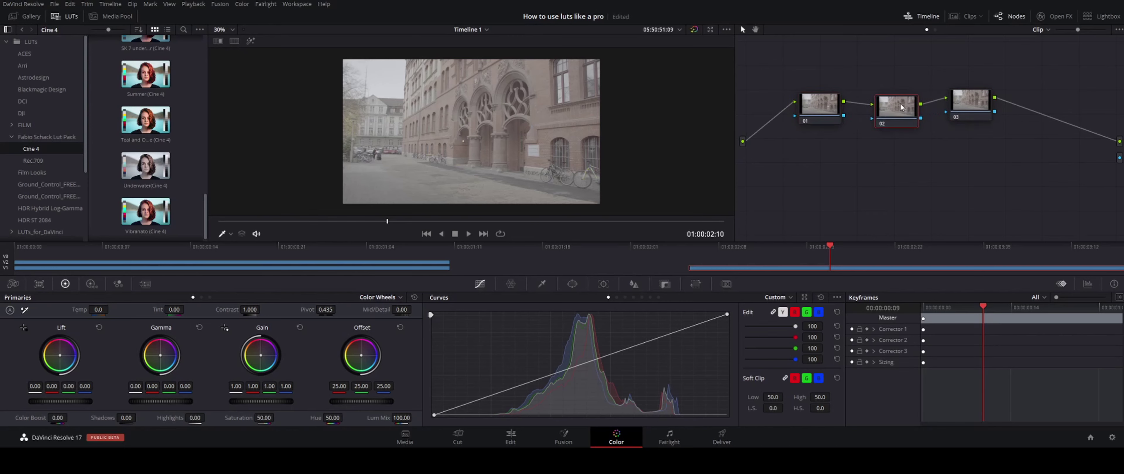
click(979, 110)
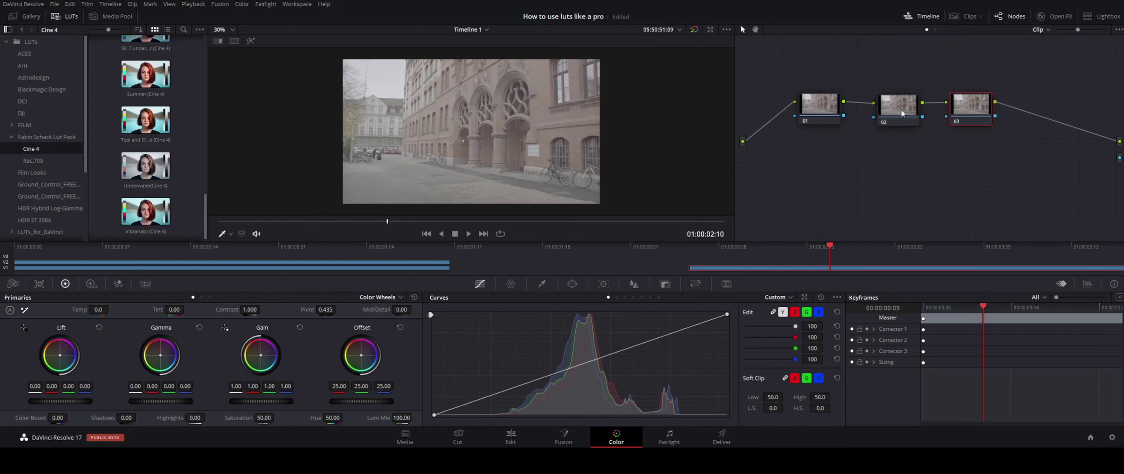
click(900, 111)
- Drag the 3D LUT CREATOR OFX Plugin from the Open FX Library onto node 02
click(1057, 20)
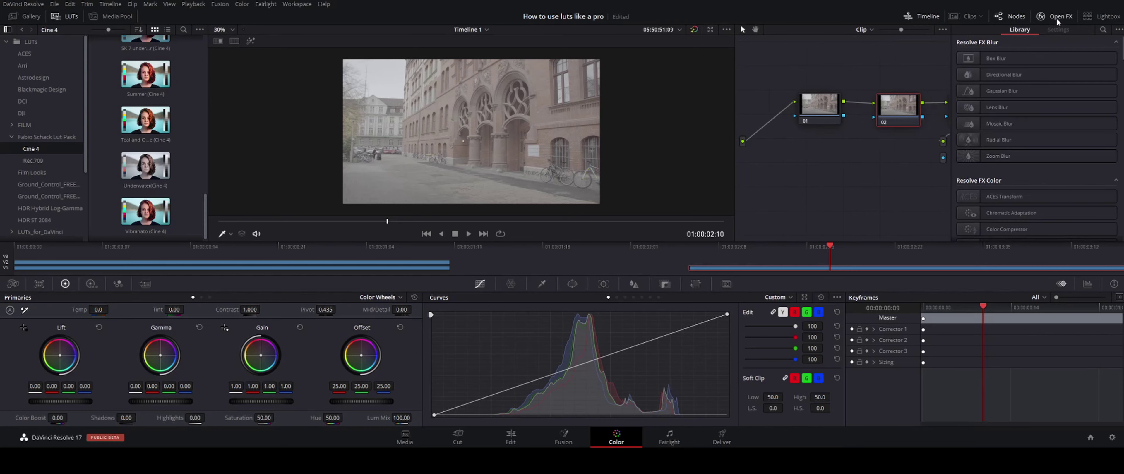
scroll(1048, 122, down, 3)
scroll(1049, 123, down, 3)
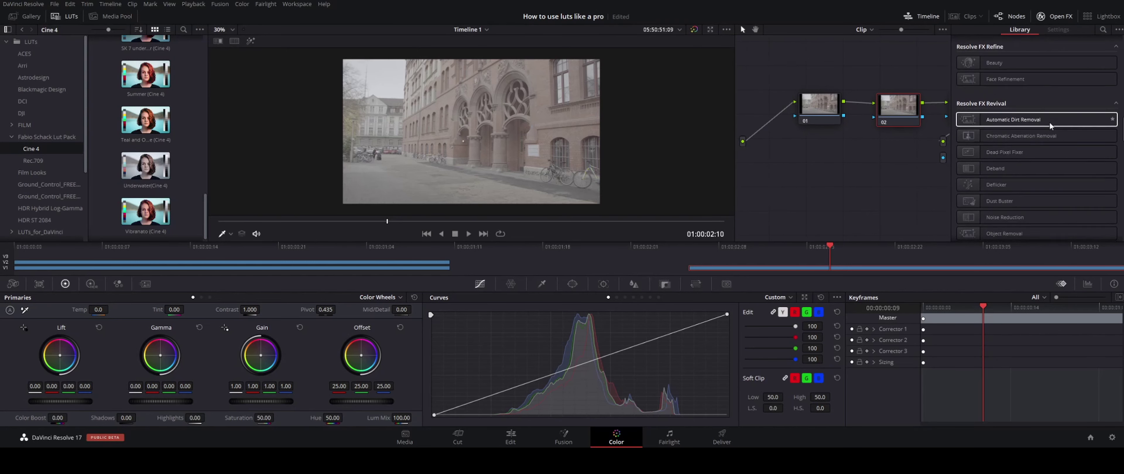
scroll(1049, 122, down, 3)
scroll(1049, 122, down, 3)
scroll(1049, 122, down, 3)
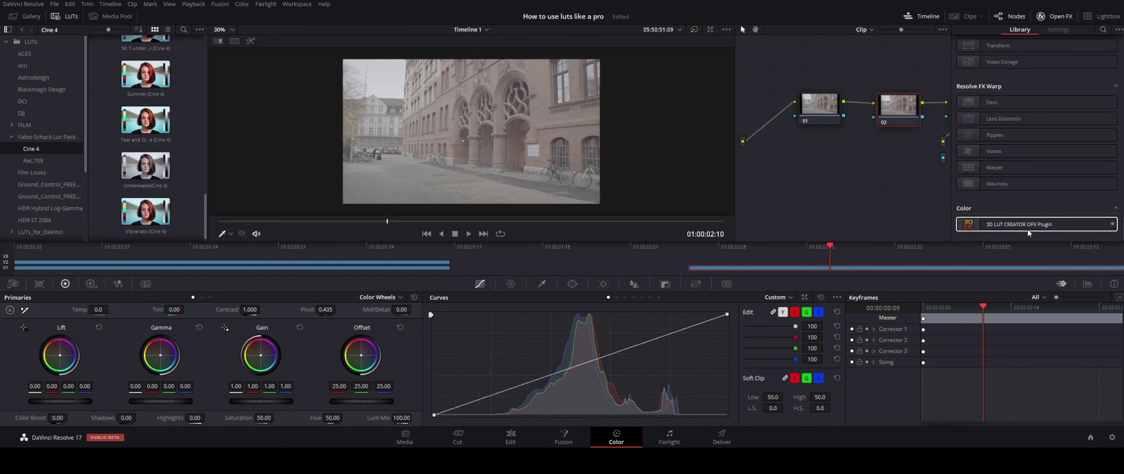
mouse_move(1027, 228)
mouse_down()
mouse_move(836, 108)
mouse_move(846, 115)
mouse_up()
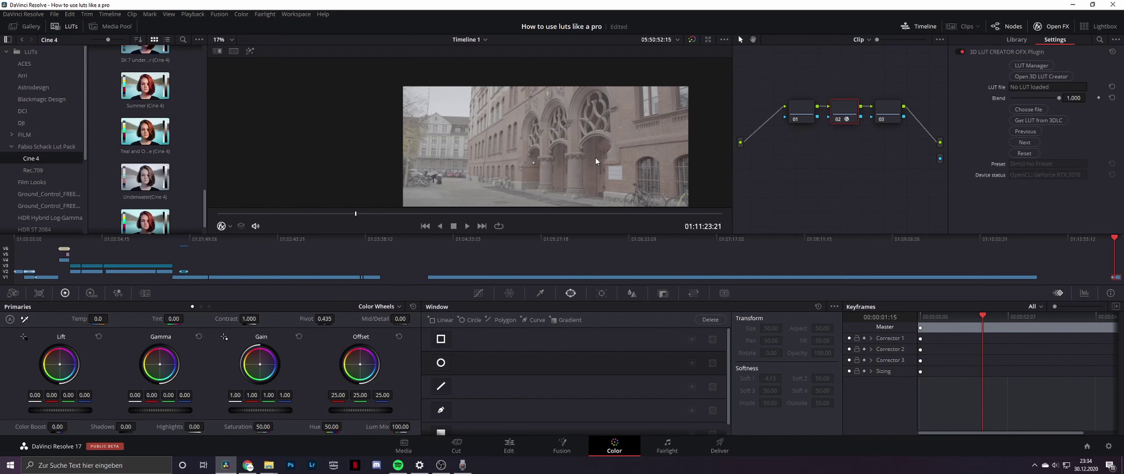
scroll(576, 142, down, 2)
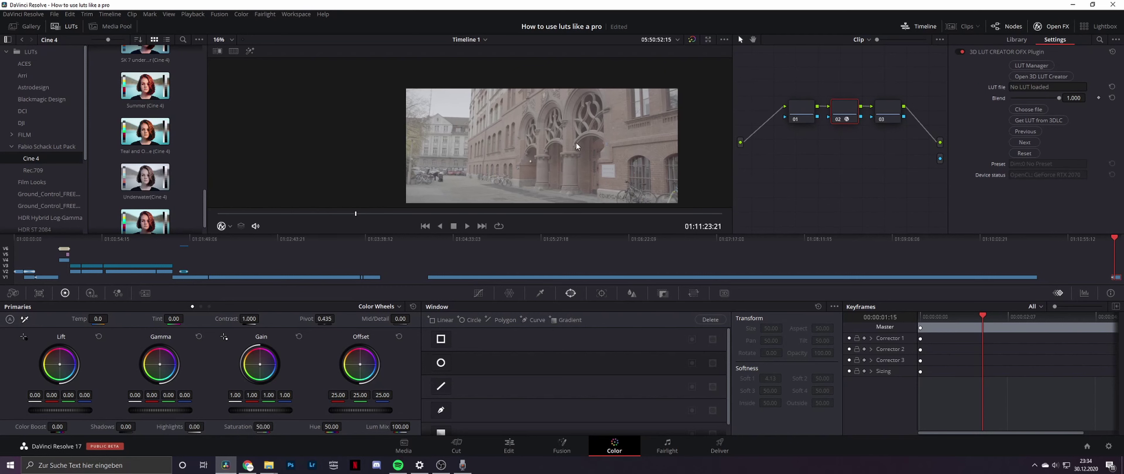
right_click(614, 152)
click(697, 128)
drag(697, 128, 624, 133)
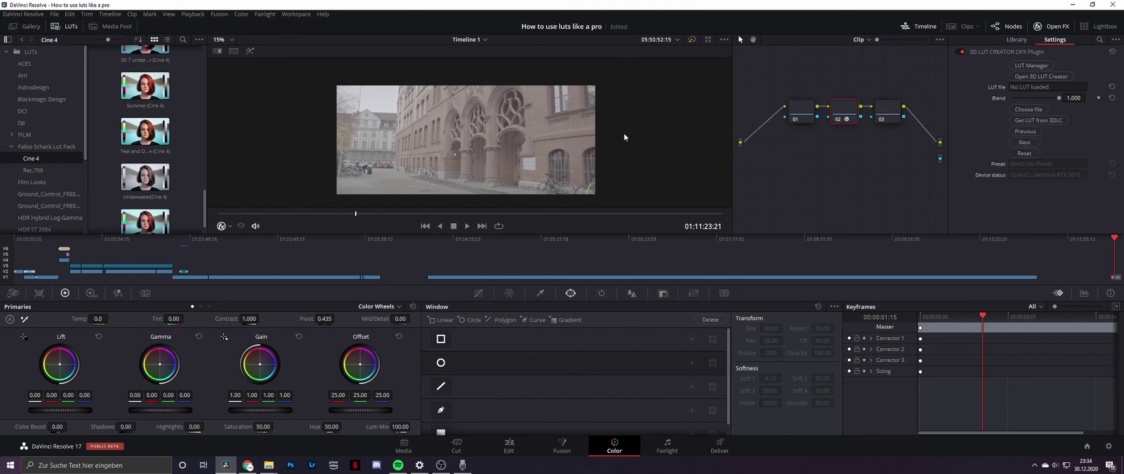
click(1019, 65)
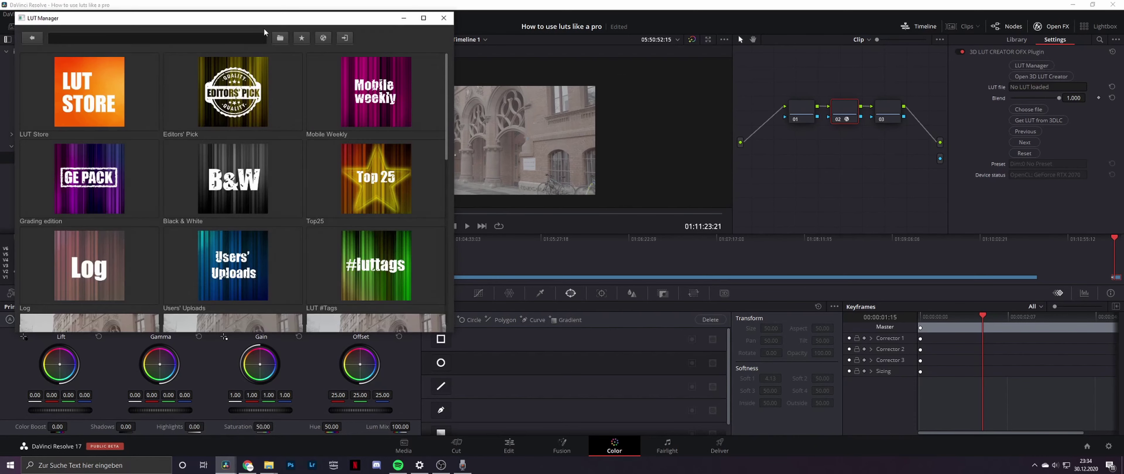
drag(357, 29, 492, 29)
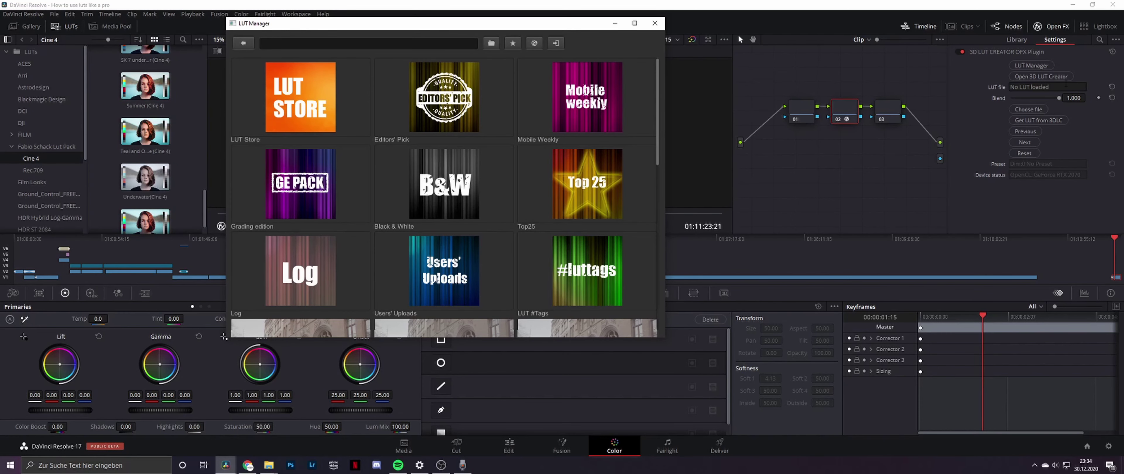
scroll(455, 154, down, 1)
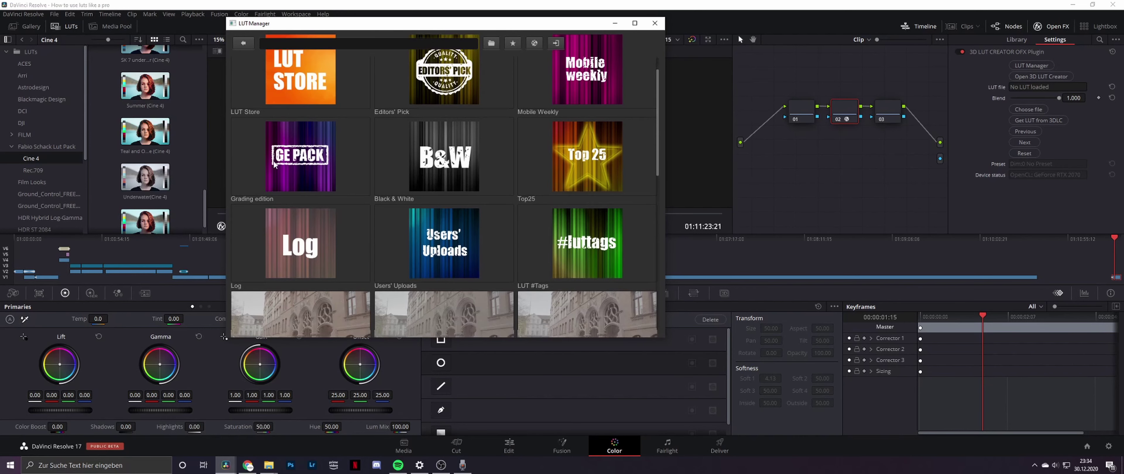
click(314, 168)
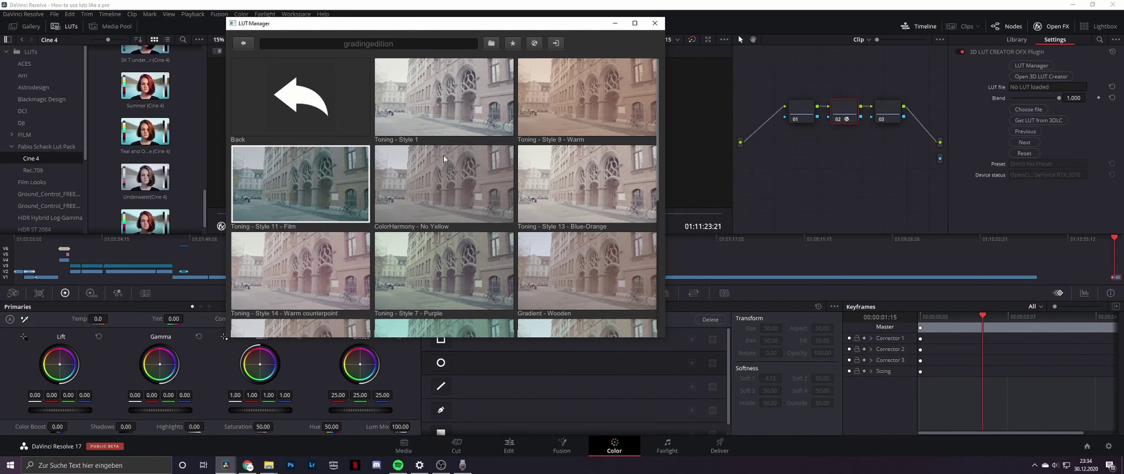
scroll(436, 209, down, 4)
scroll(424, 275, down, 5)
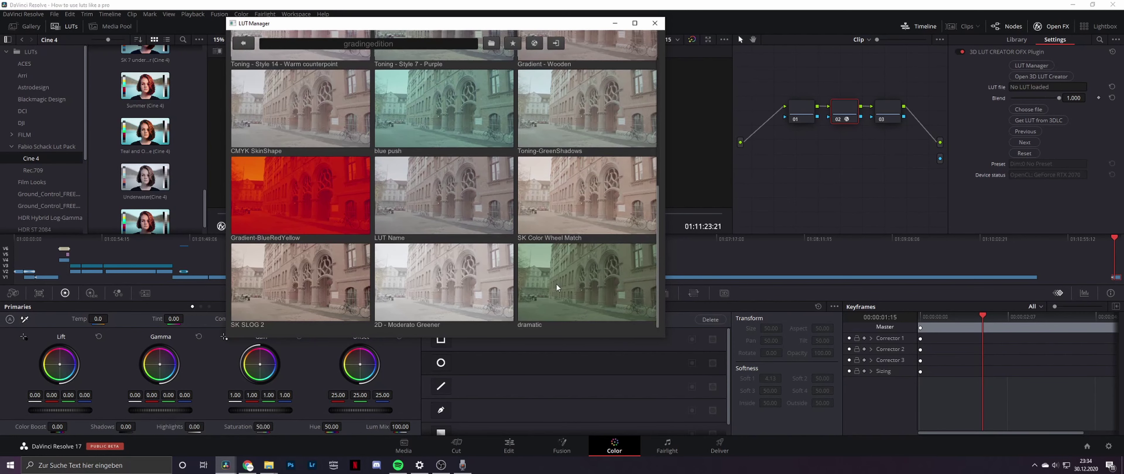
scroll(401, 242, up, 3)
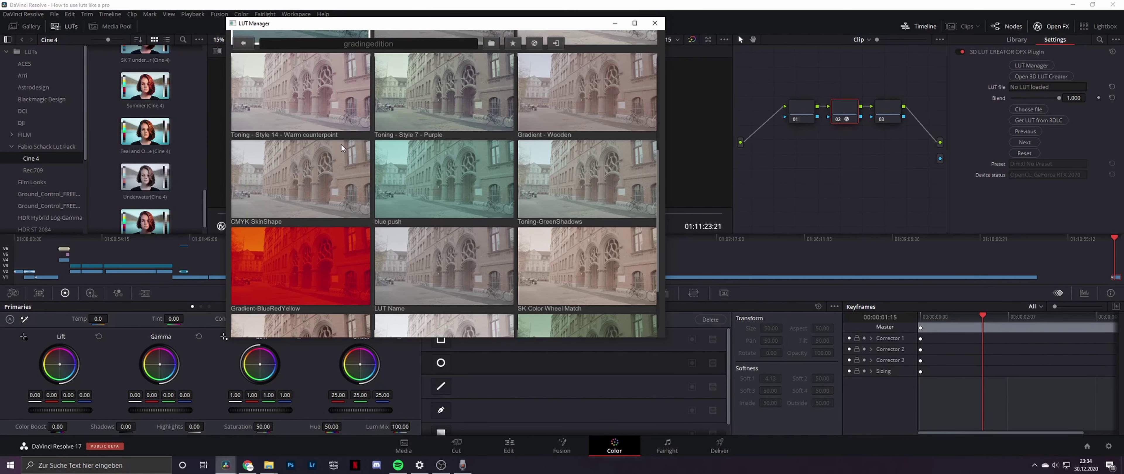
scroll(344, 163, up, 1)
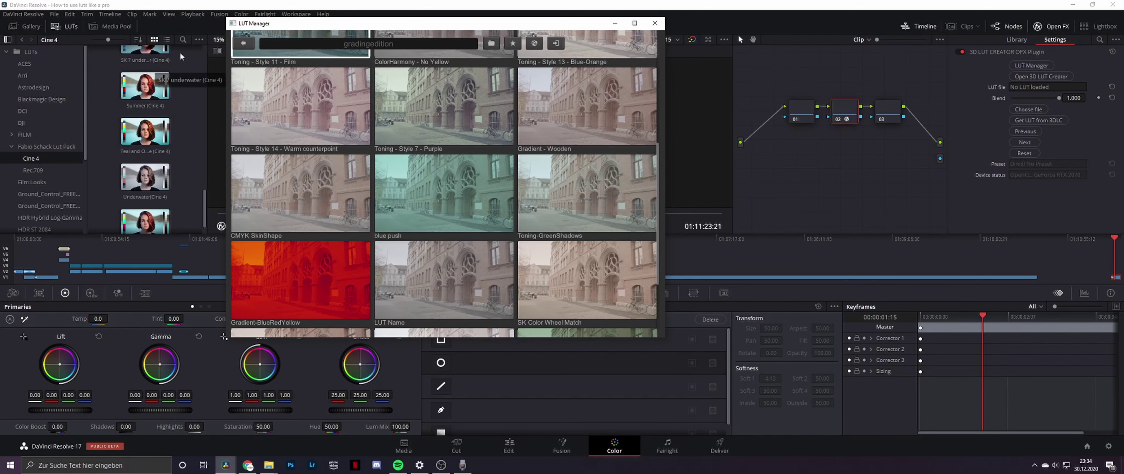
click(243, 46)
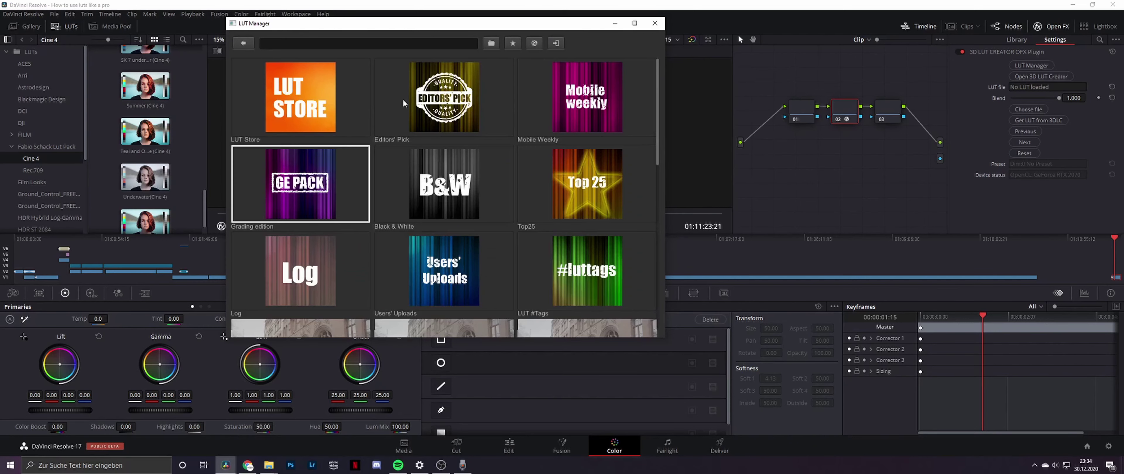
click(654, 24)
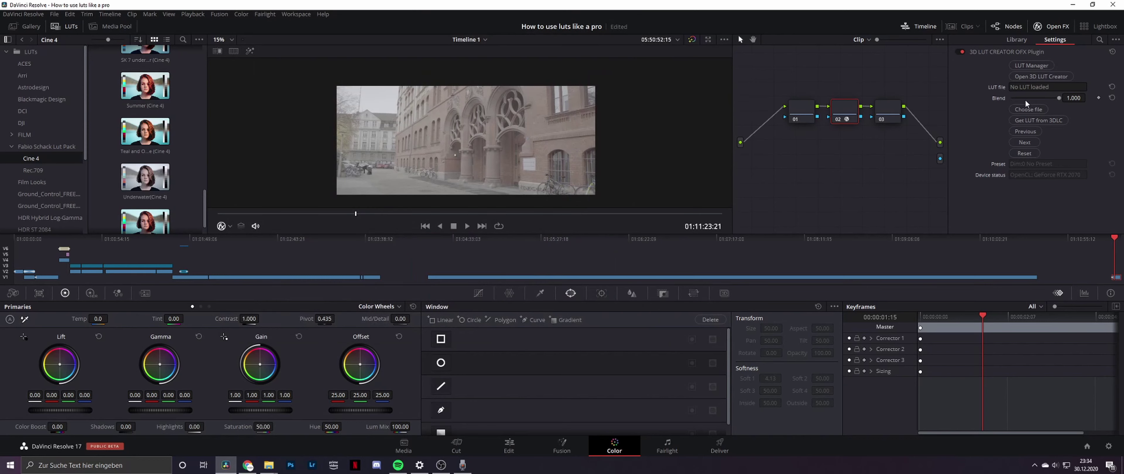
- Browse to Fabio Schack Lut Pack > Cine 4 and load Dreamy Color (Cine 4).cube
click(1021, 110)
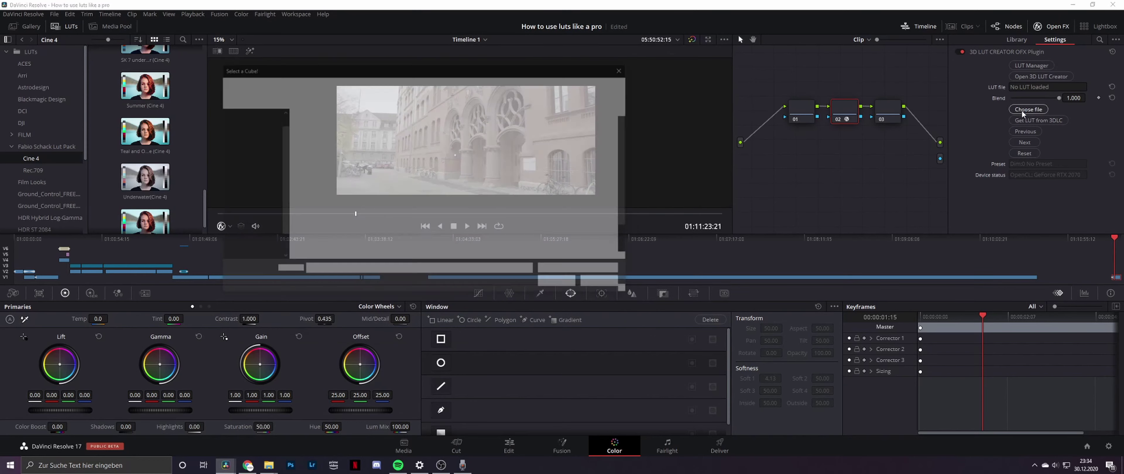
drag(442, 73, 445, 50)
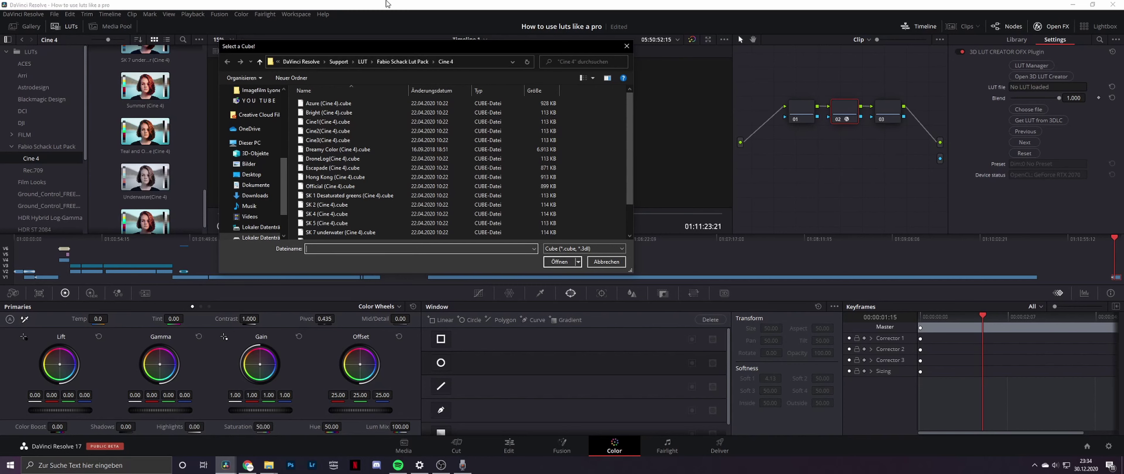
click(361, 62)
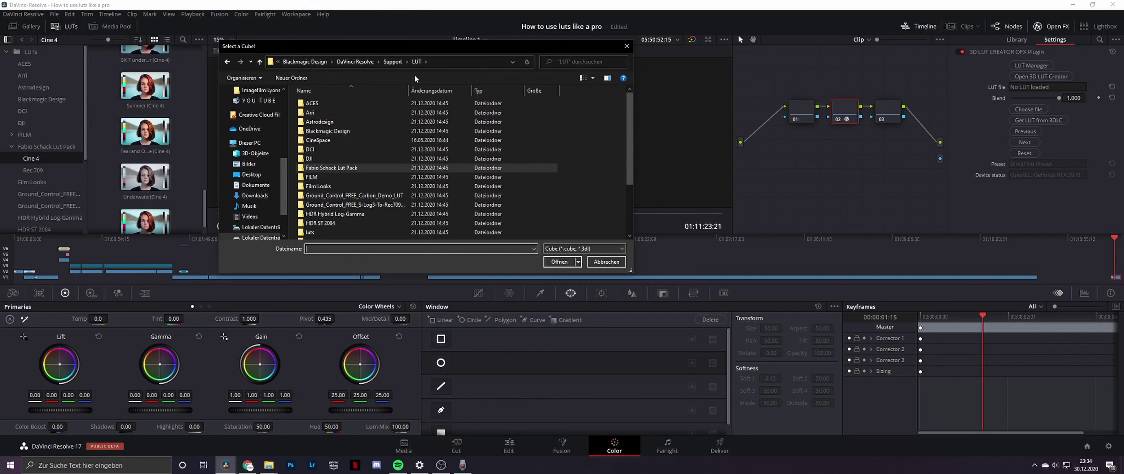
scroll(394, 204, down, 1)
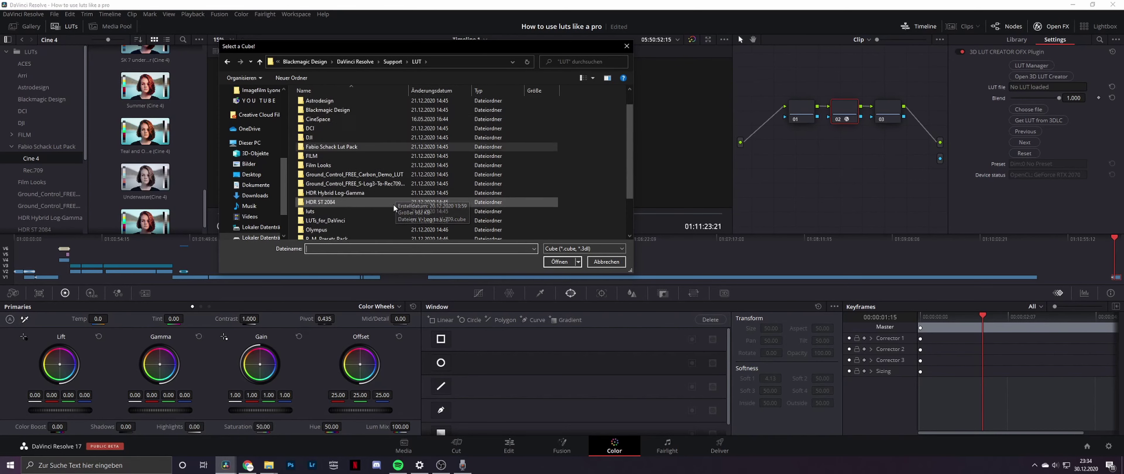
scroll(394, 205, up, 1)
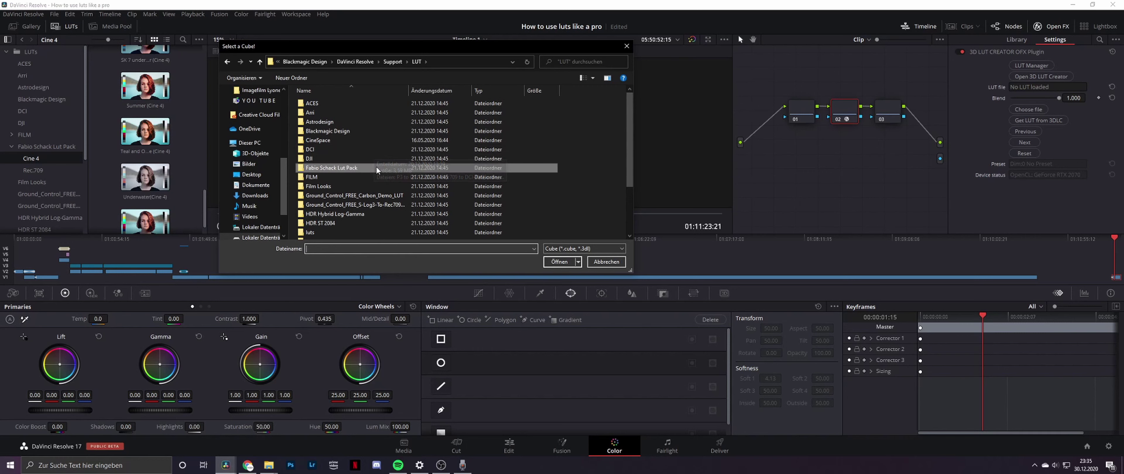
double_click(371, 168)
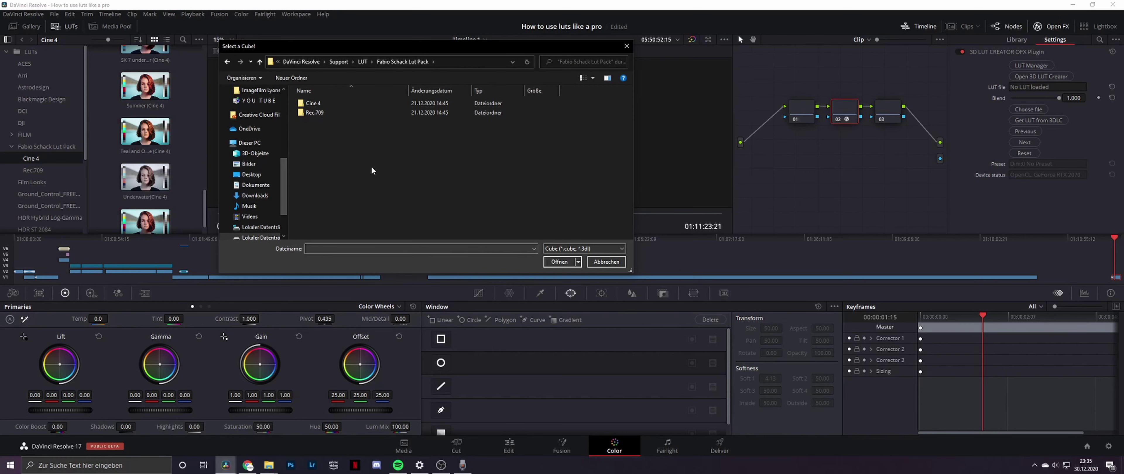
double_click(347, 104)
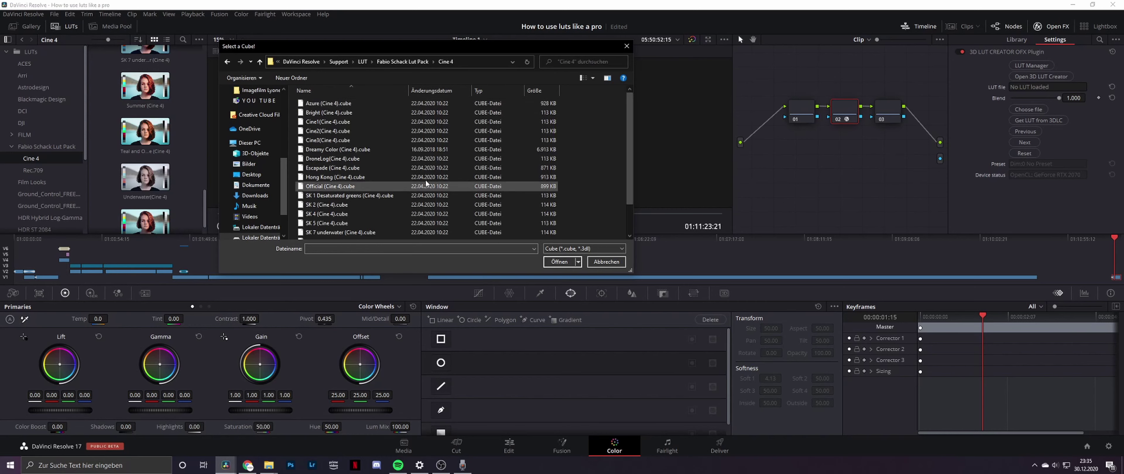
click(385, 151)
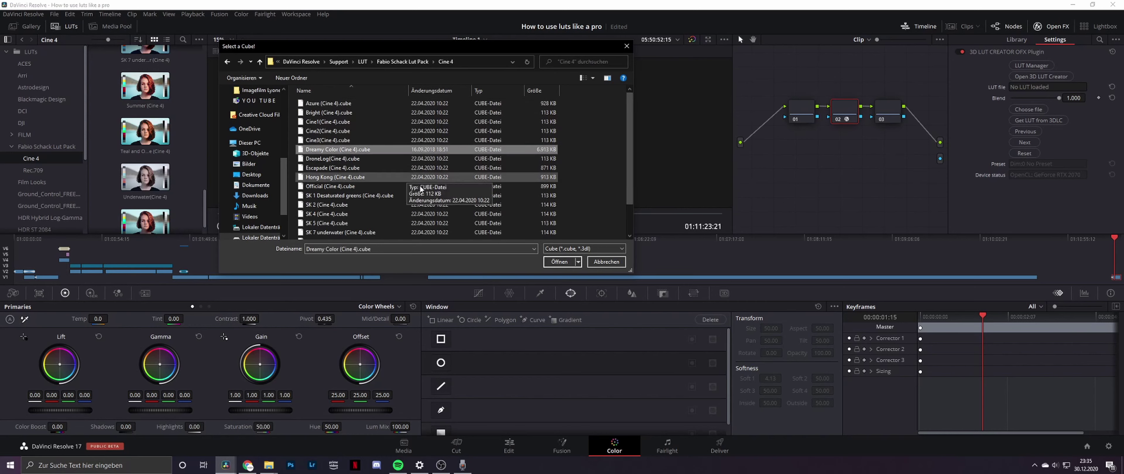
click(562, 262)
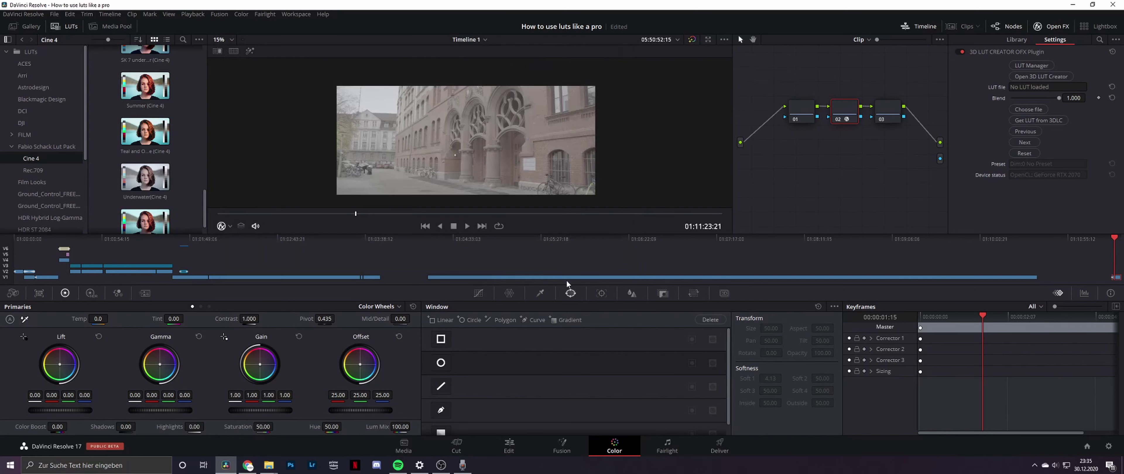
- On node 01, set Contrast to 1.452 and Pivot to 0.559
click(801, 112)
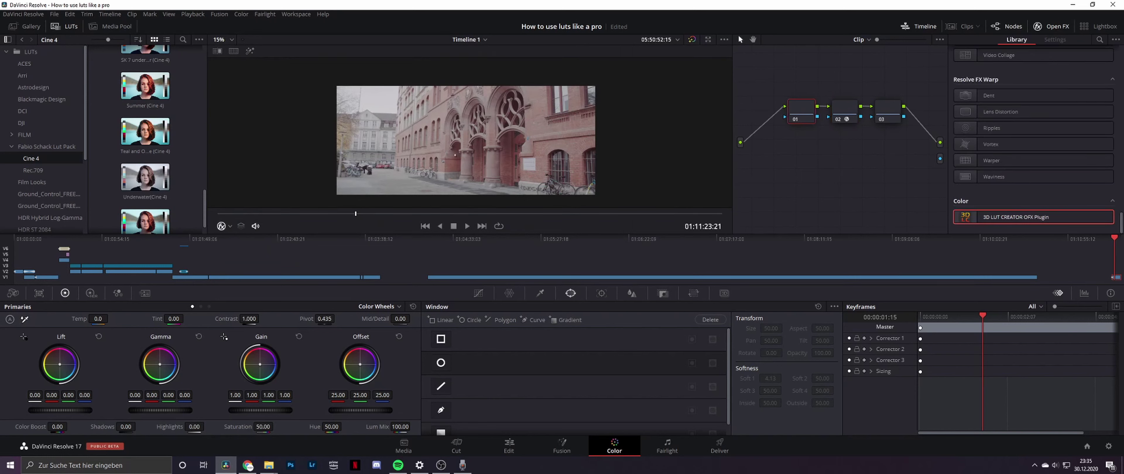
drag(249, 318, 253, 318)
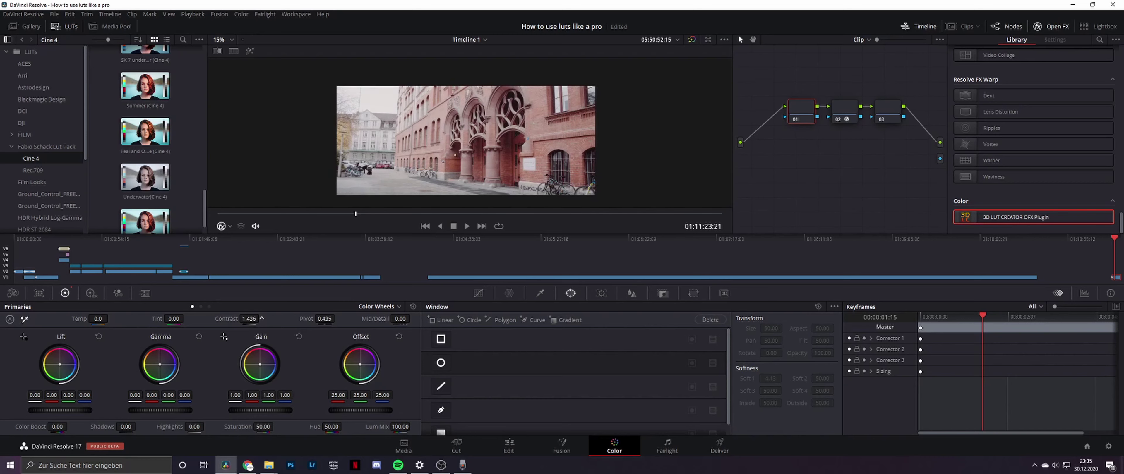
drag(325, 319, 332, 318)
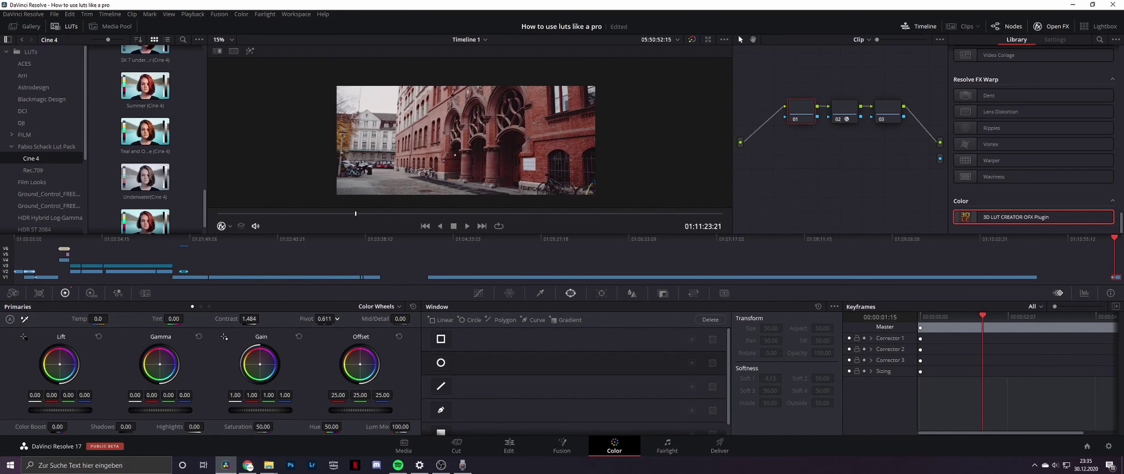
drag(249, 319, 246, 318)
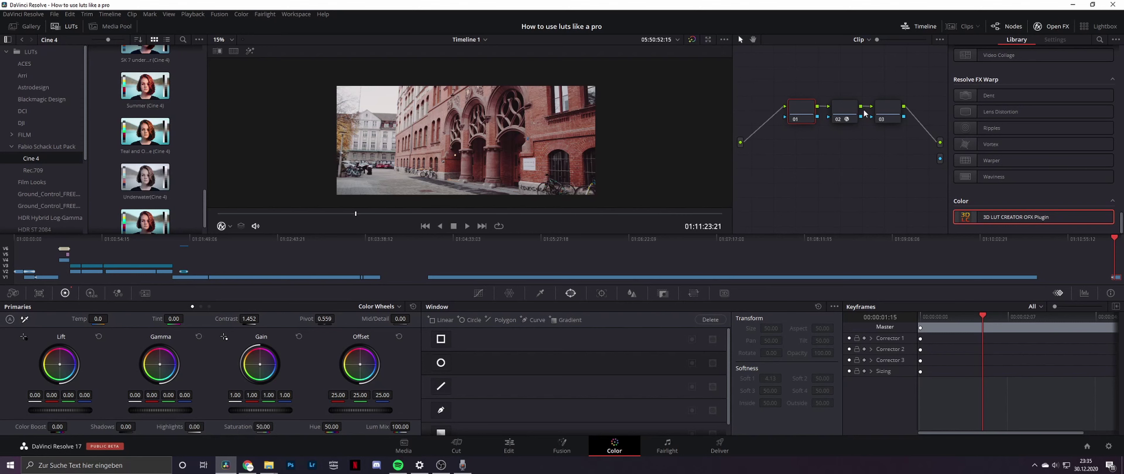
- On node 02, apply Underwater (Cine 4).cube through the plugin's LUT Manager
click(850, 114)
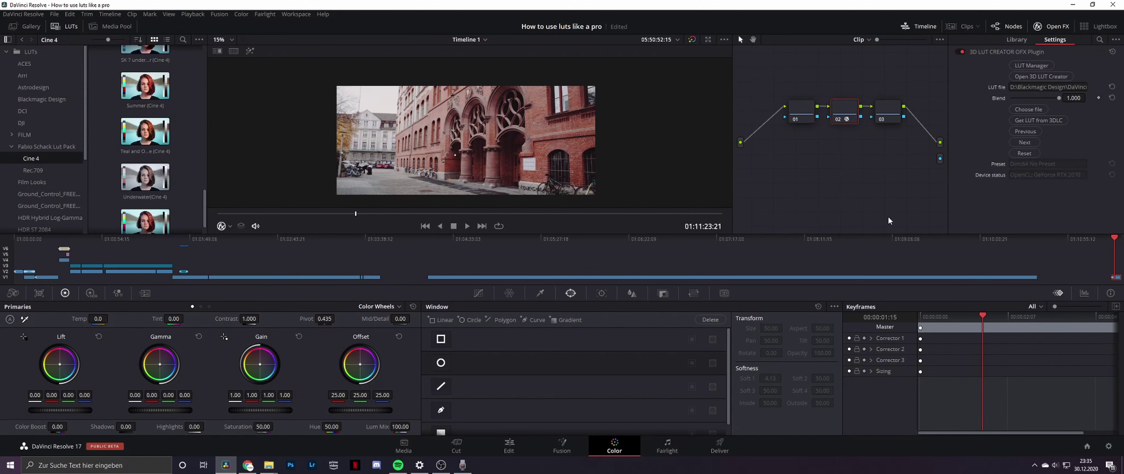
click(1025, 67)
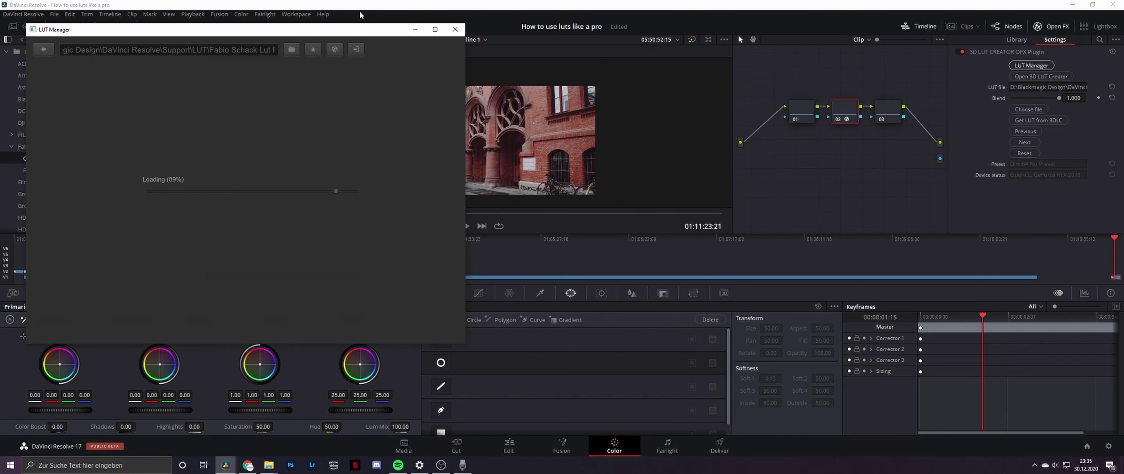
drag(360, 29, 390, 24)
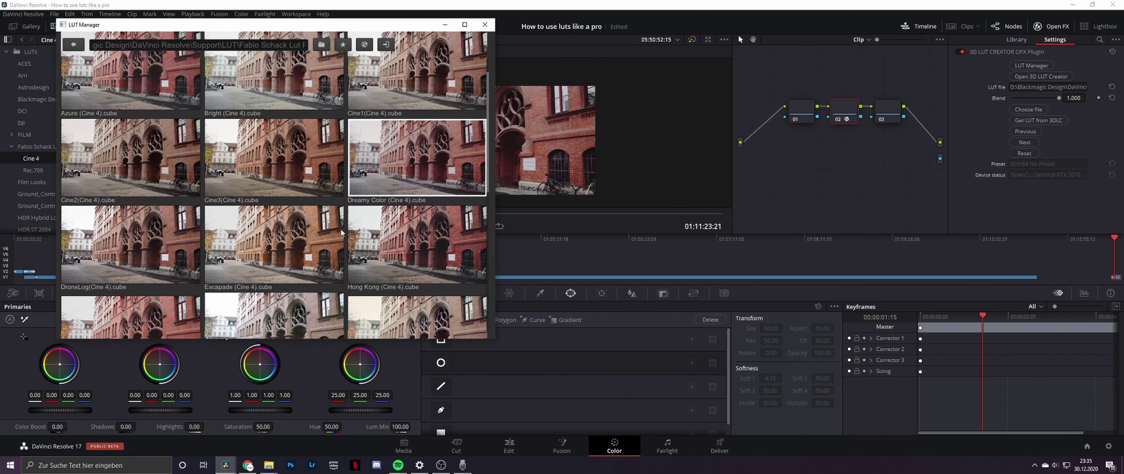
scroll(342, 233, down, 10)
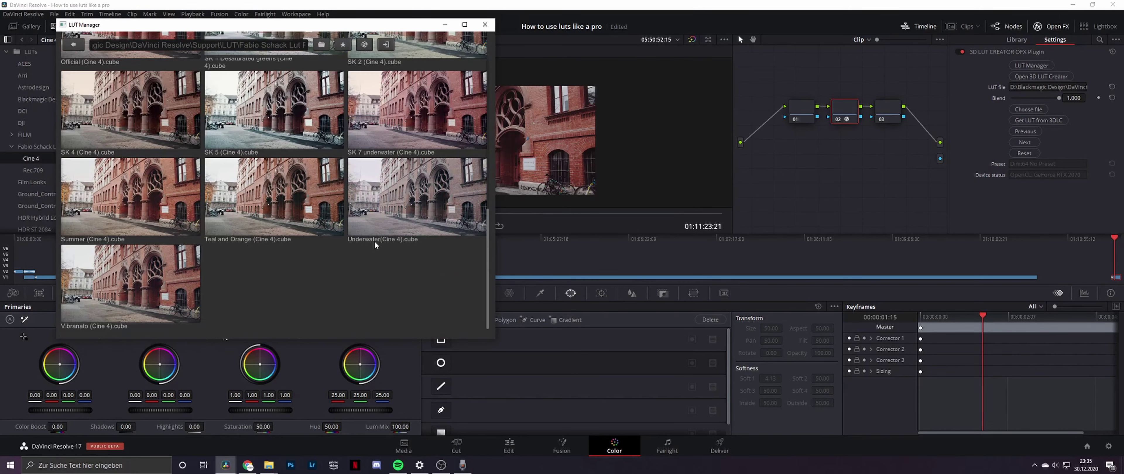
scroll(407, 304, up, 1)
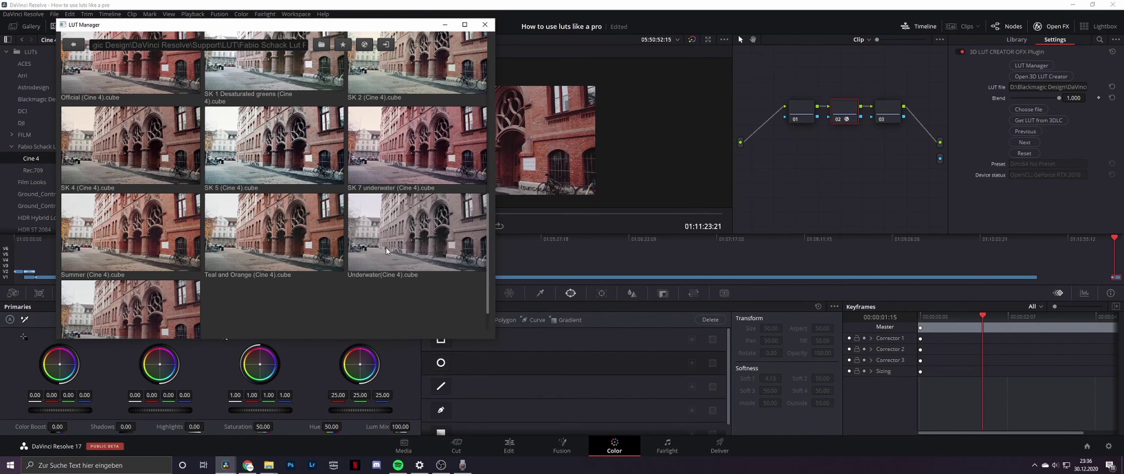
click(407, 234)
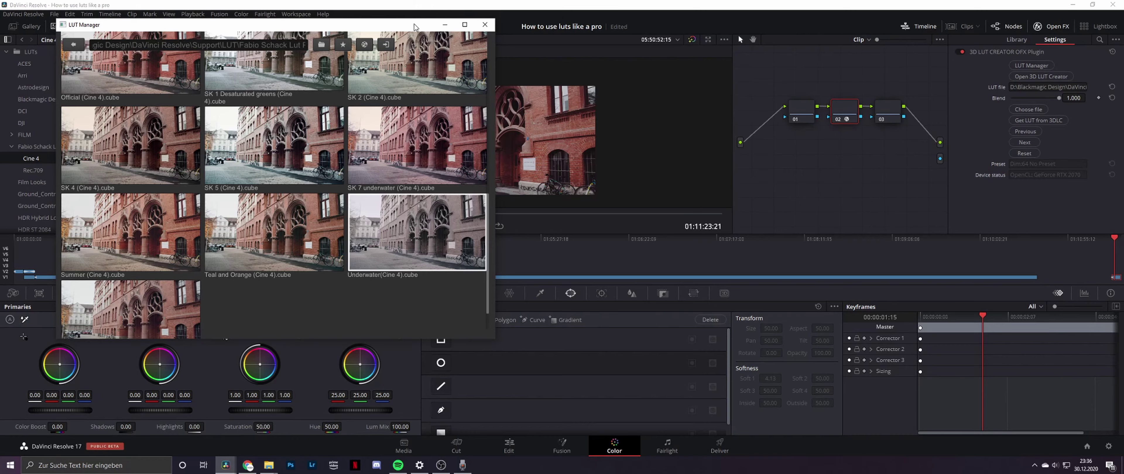
mouse_move(415, 26)
mouse_down()
mouse_move(430, 35)
mouse_move(563, 5)
mouse_move(362, 75)
mouse_up()
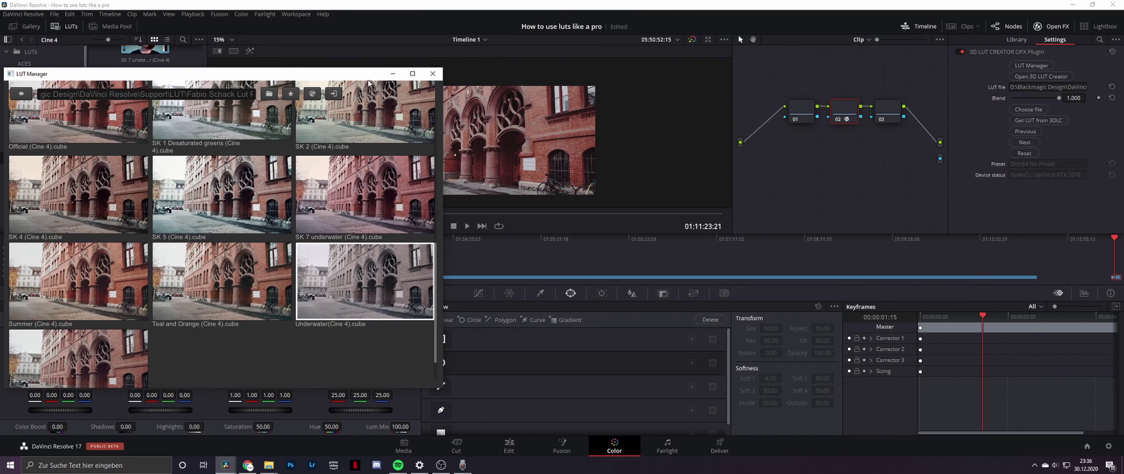
click(1021, 109)
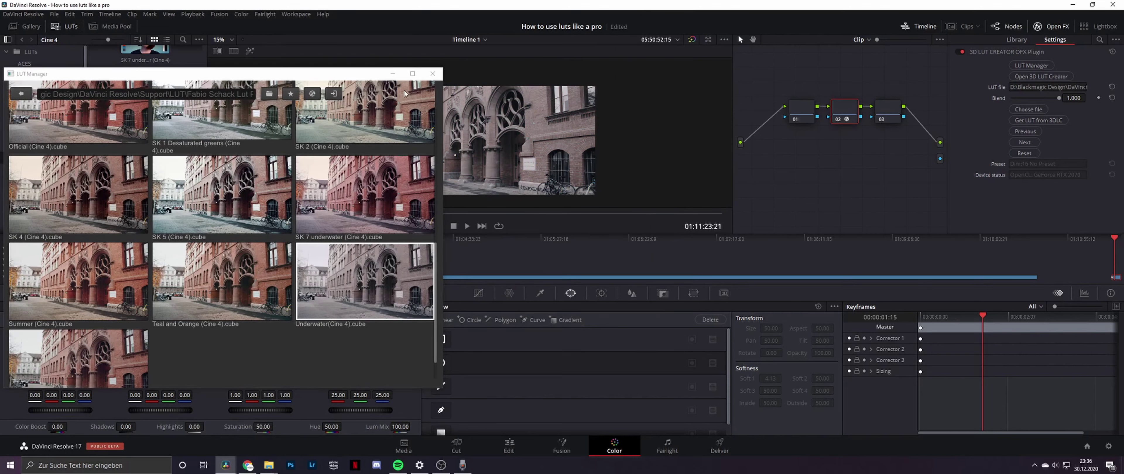
click(433, 74)
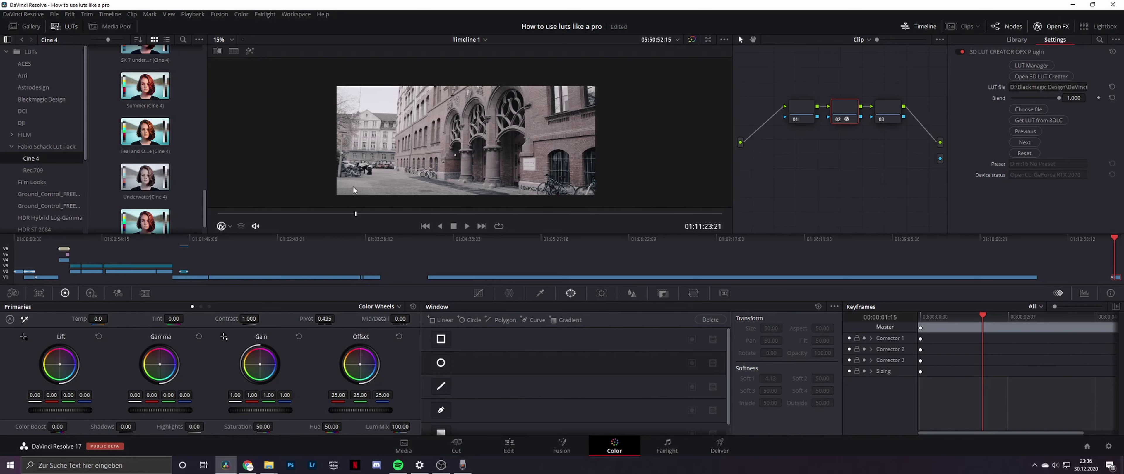
- Cycle Next and Previous through the Cine 4 LUTs, ending on a warm red-brick look
click(1027, 142)
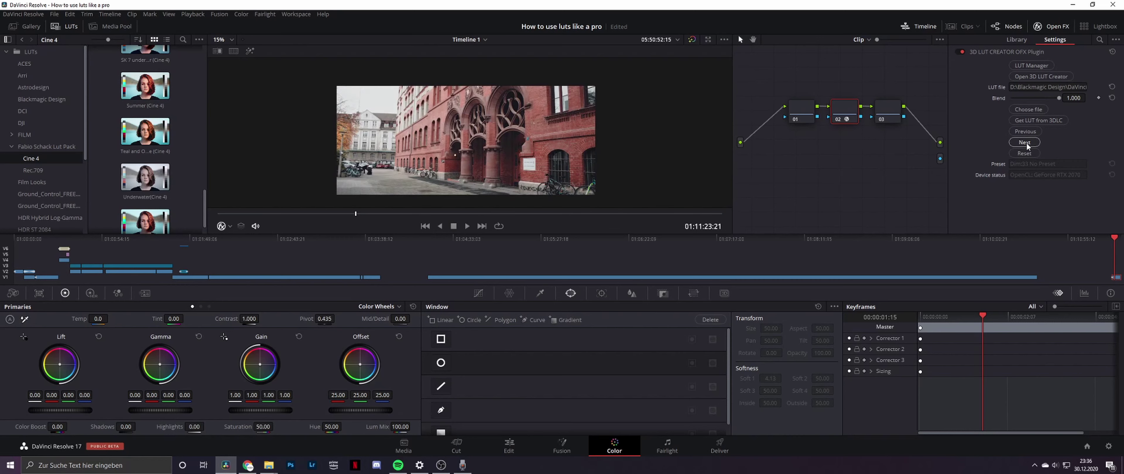
click(1026, 142)
click(1027, 142)
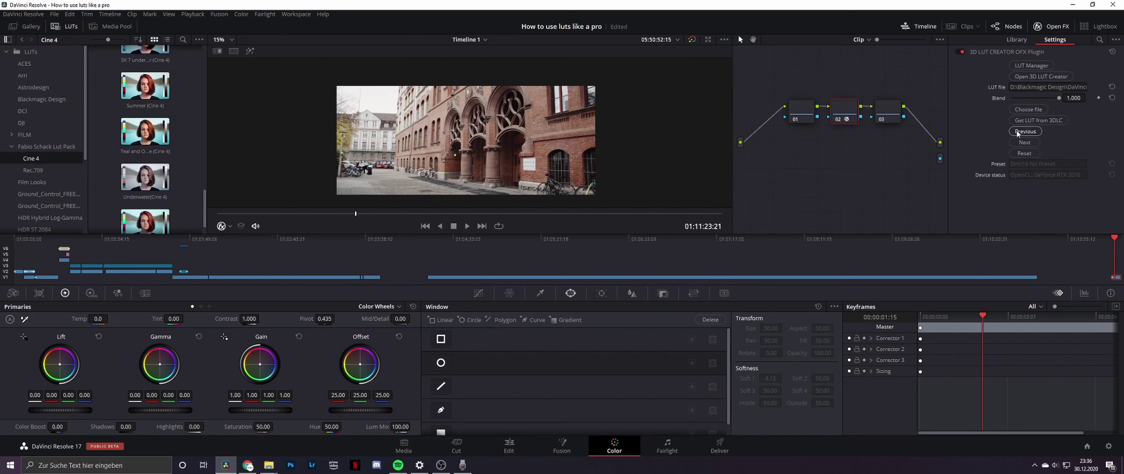
click(1024, 131)
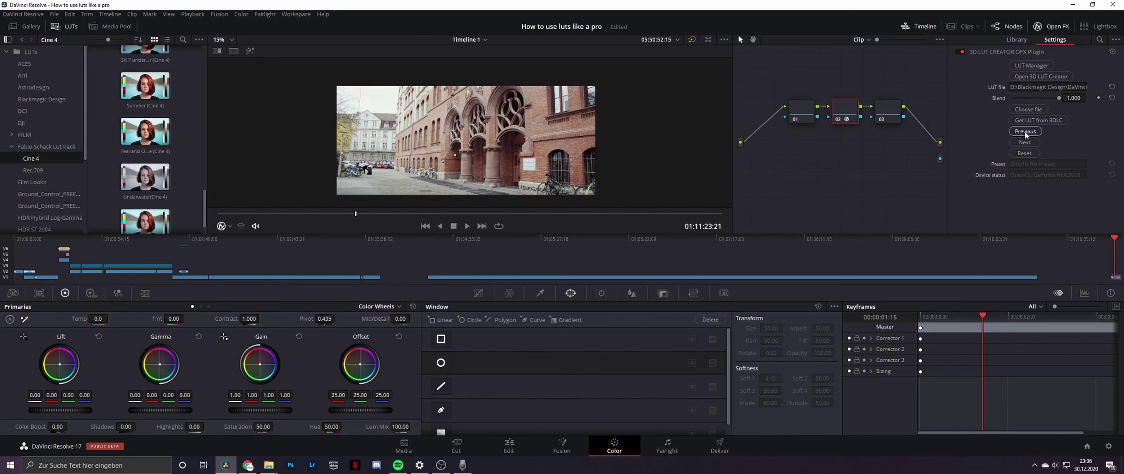
click(1018, 132)
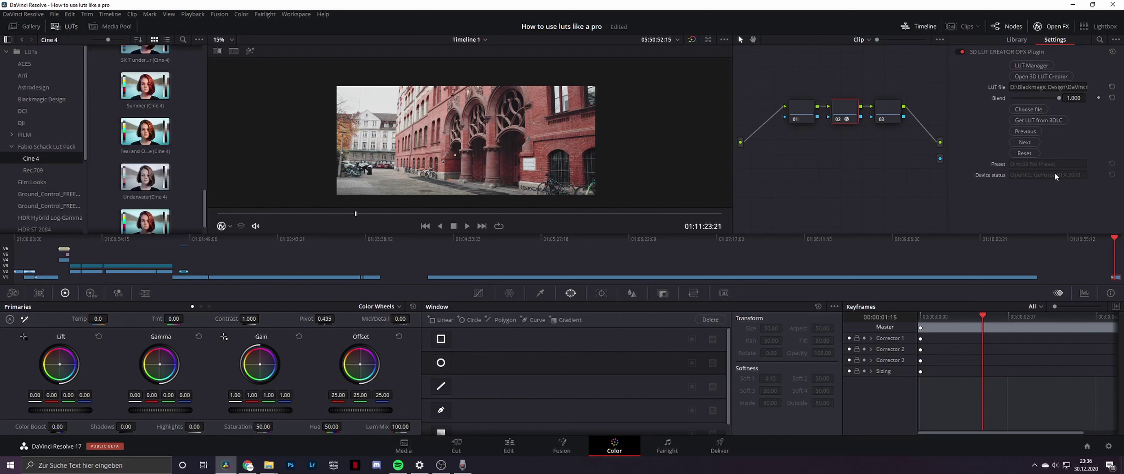
click(1031, 144)
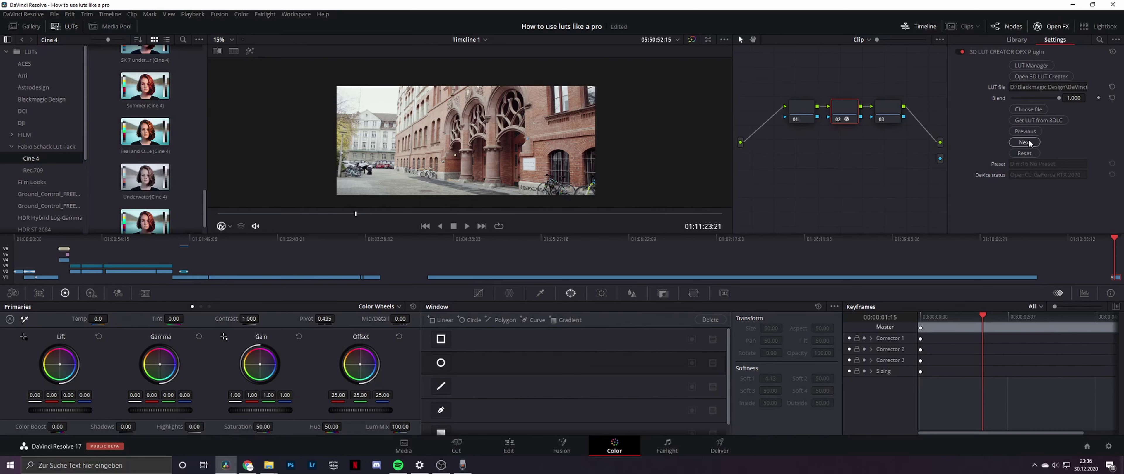
click(1025, 132)
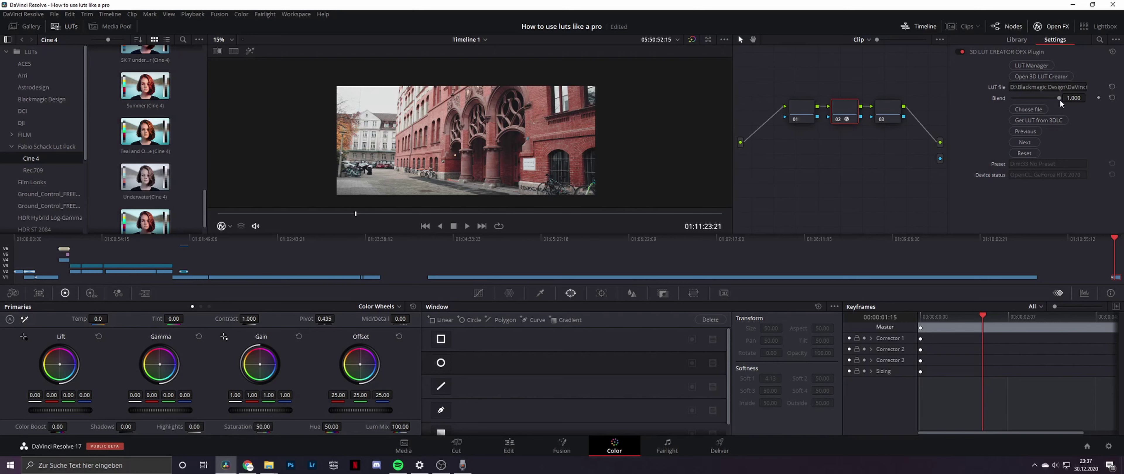
- Compare the LUT blend at weaker strengths (about 0.79 and 0.36), end at 1.000, and save
drag(1048, 99, 1020, 100)
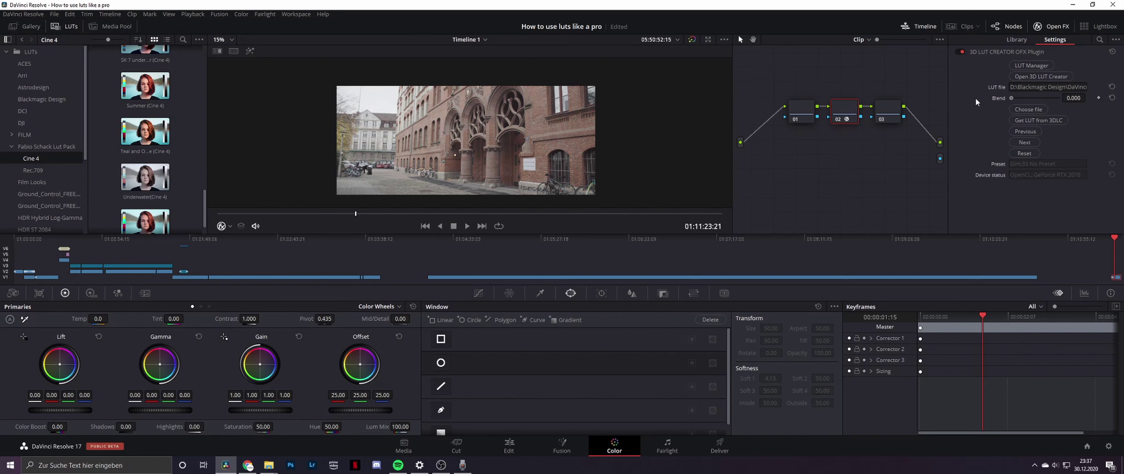
drag(1010, 99, 1049, 99)
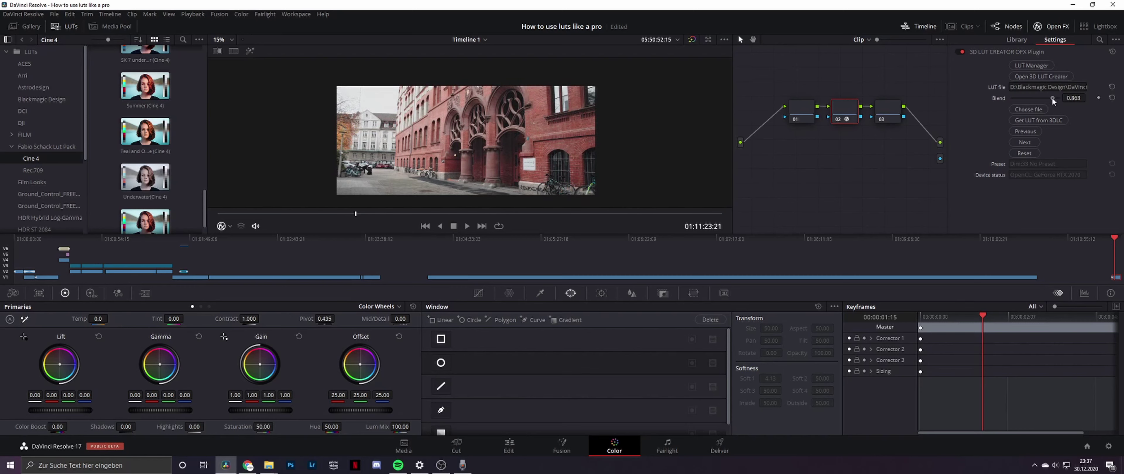
drag(1045, 99, 1029, 99)
key(ctrl+s)
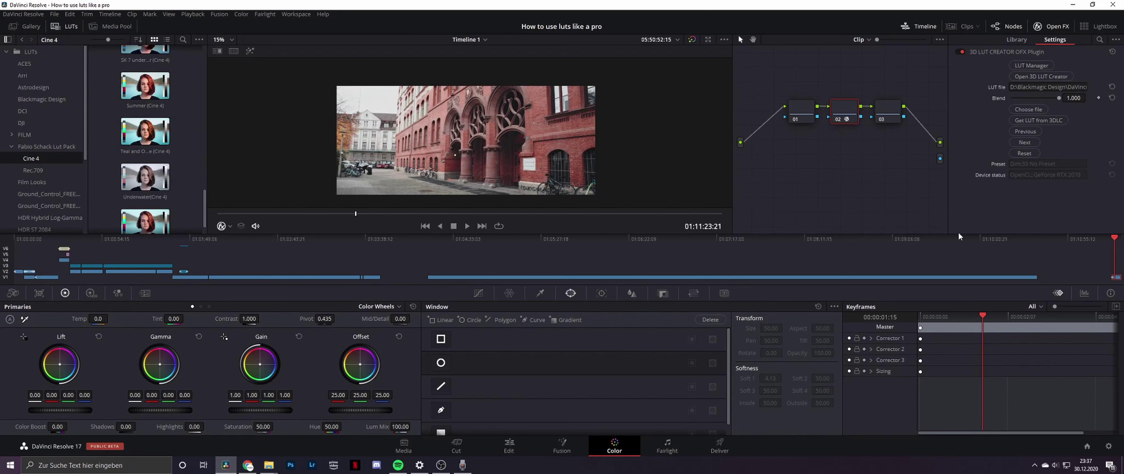